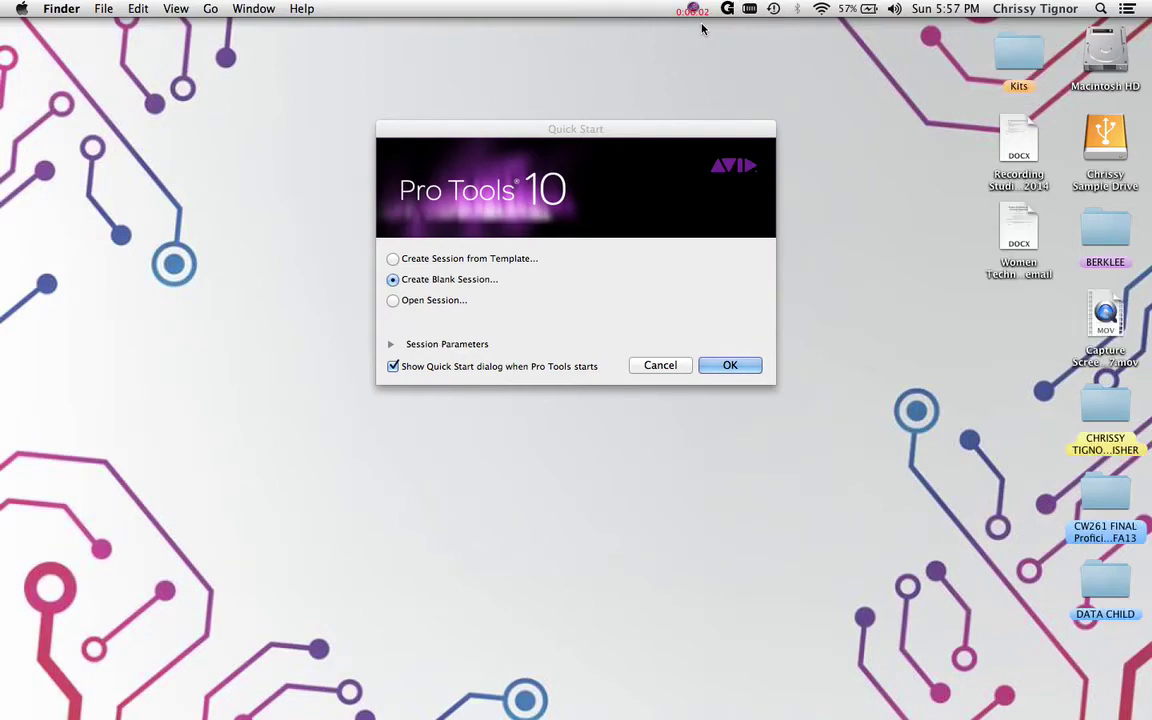
- Browse the start-up dialog's existing-session and template options, then return to creating a blank session
click(635, 133)
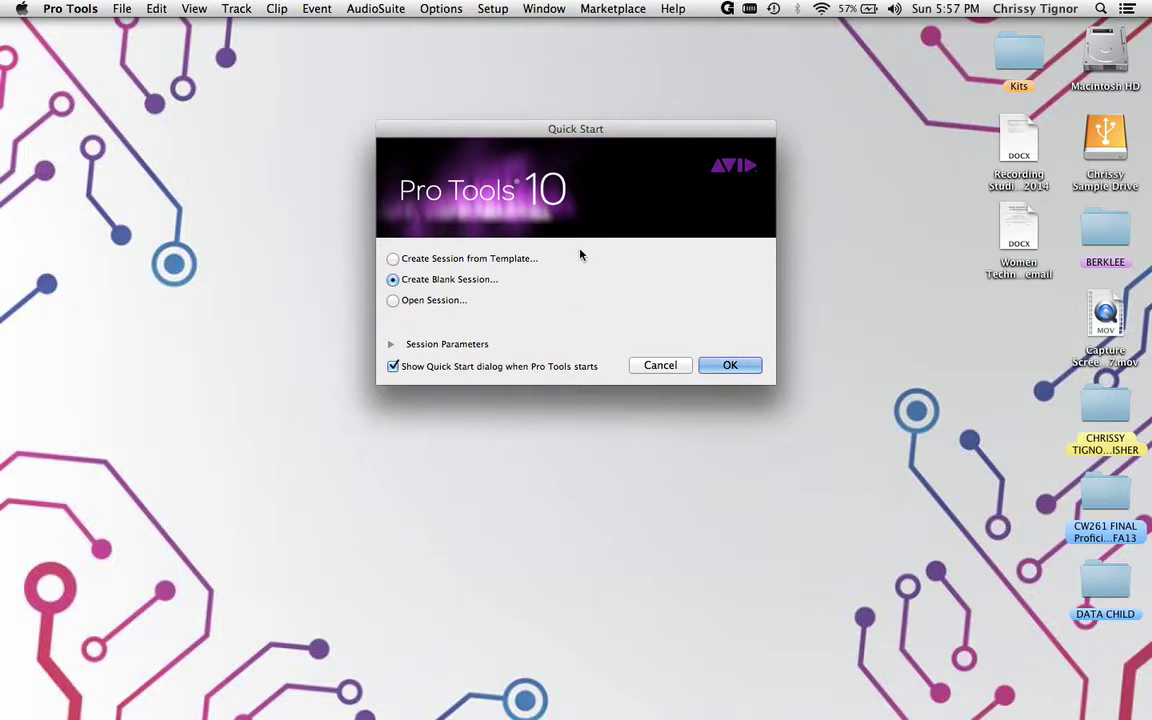
click(448, 303)
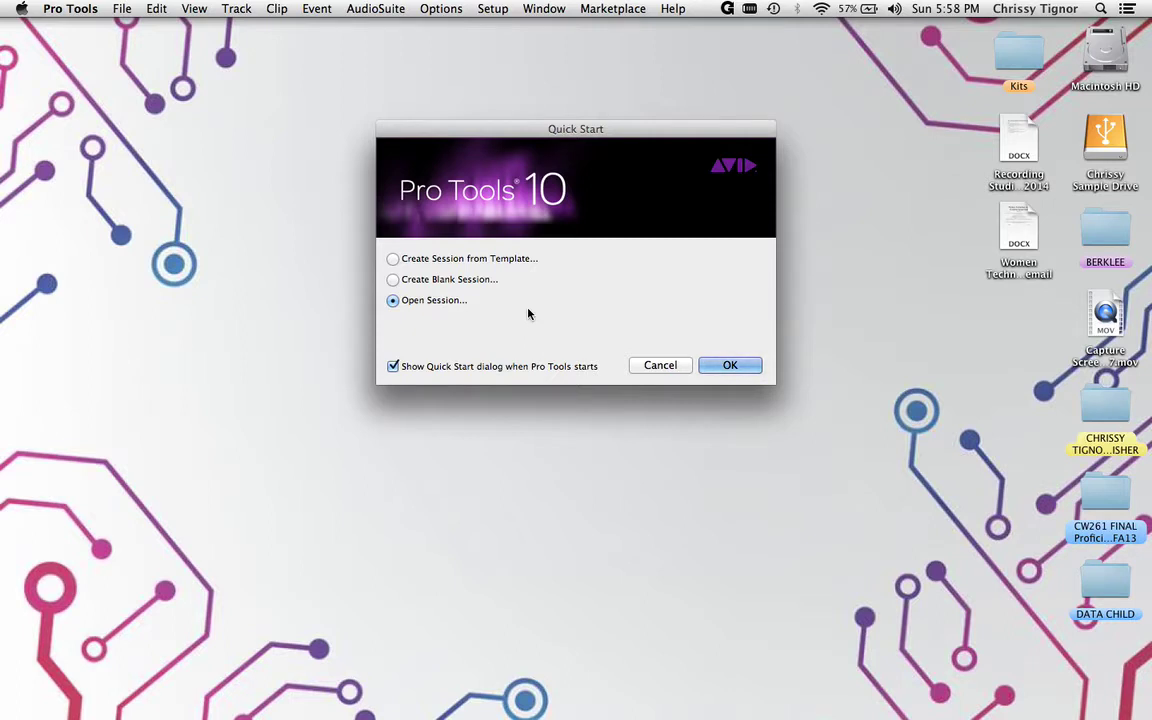
click(466, 281)
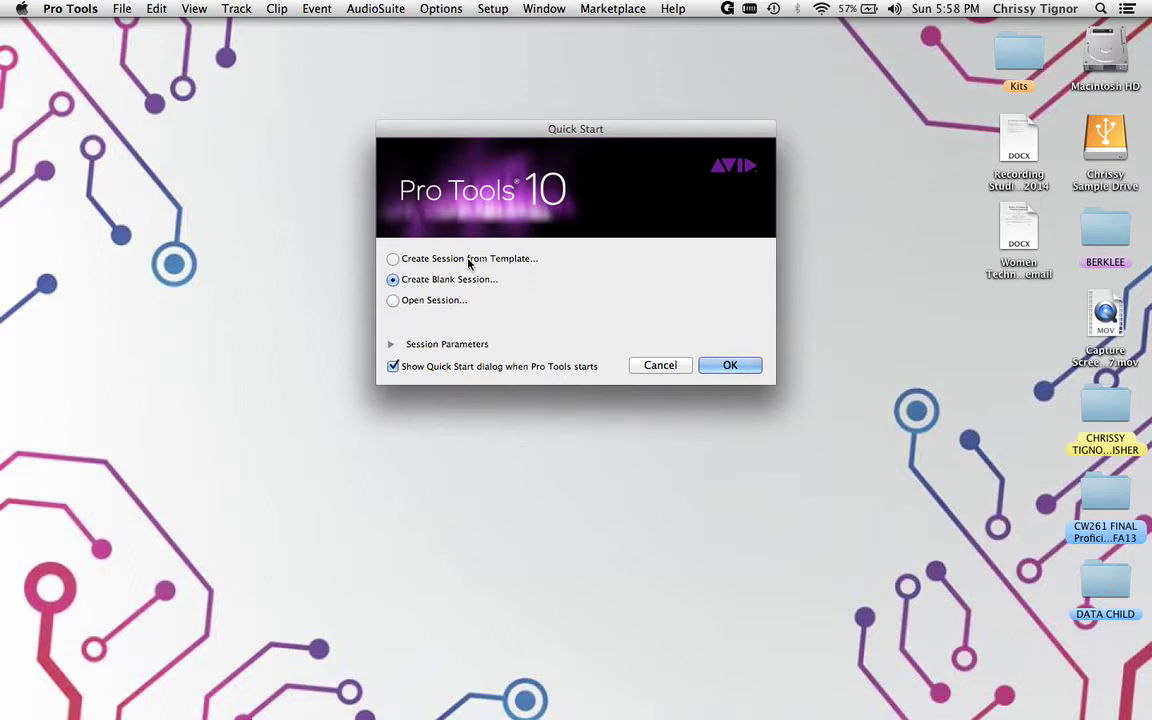
click(468, 260)
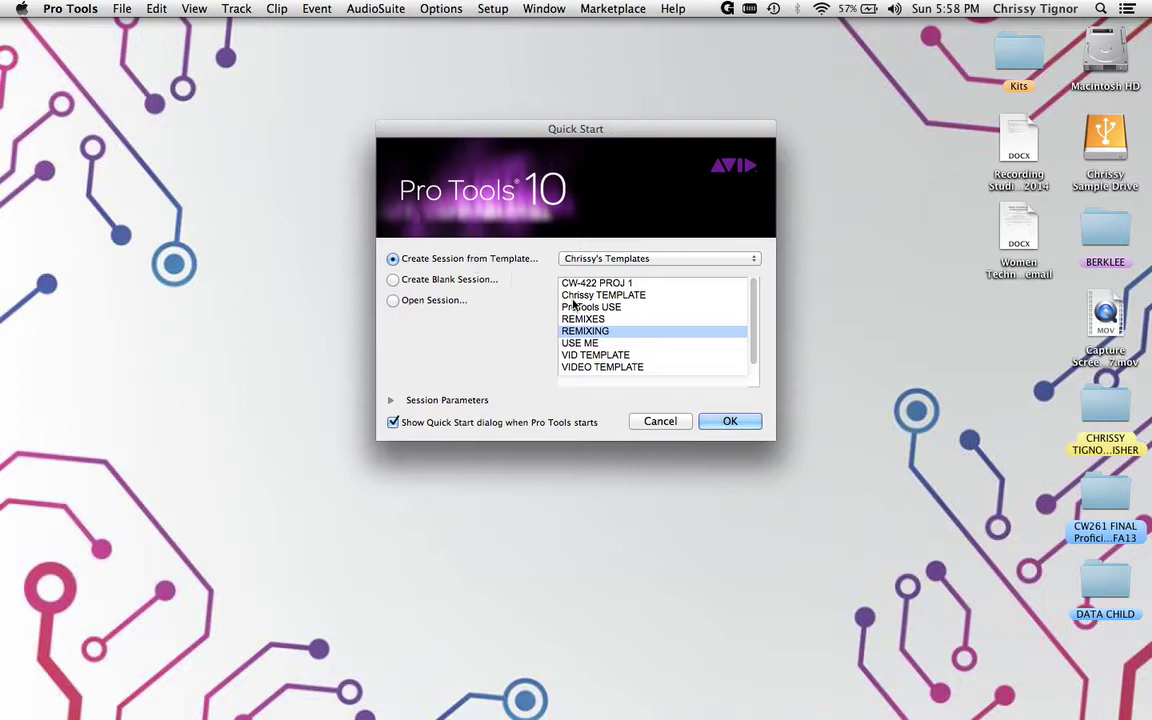
click(592, 259)
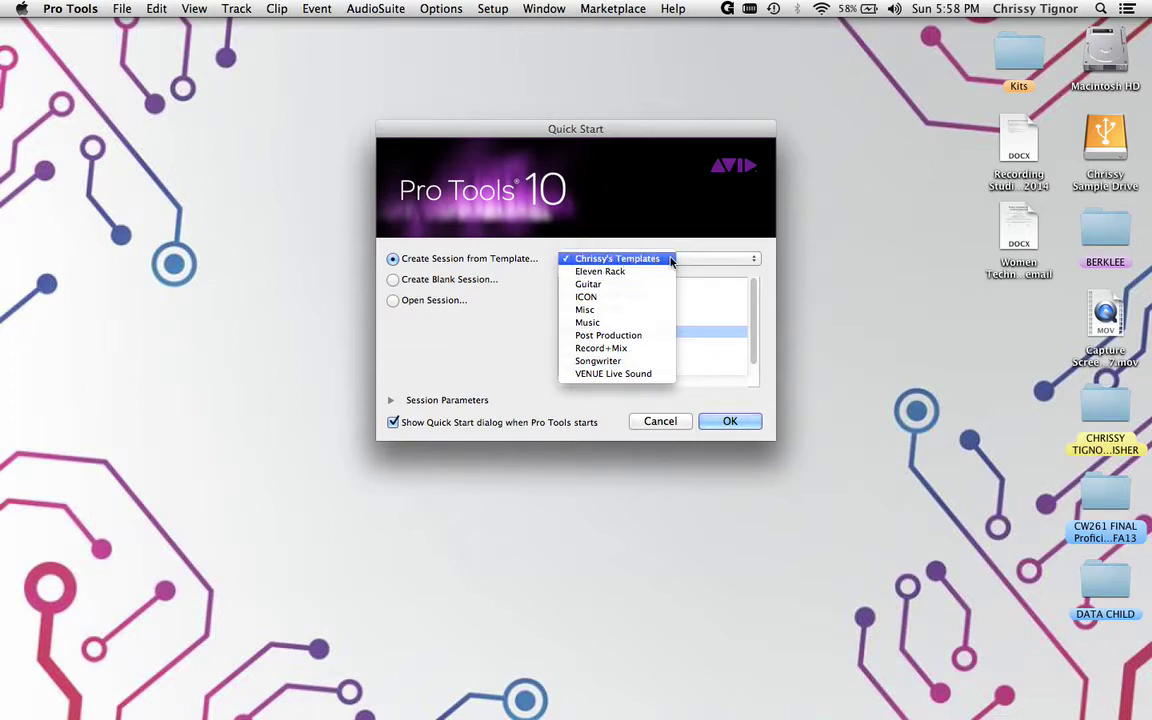
click(671, 260)
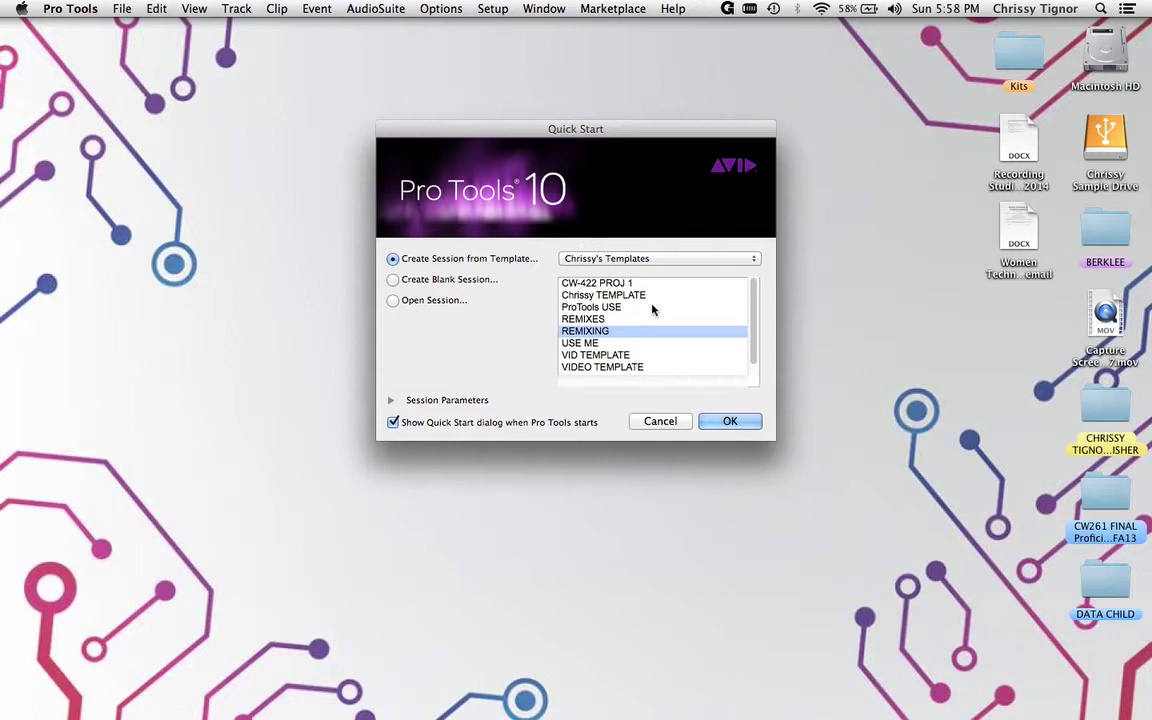
scroll(652, 310, down, 1)
scroll(652, 310, up, 1)
click(421, 285)
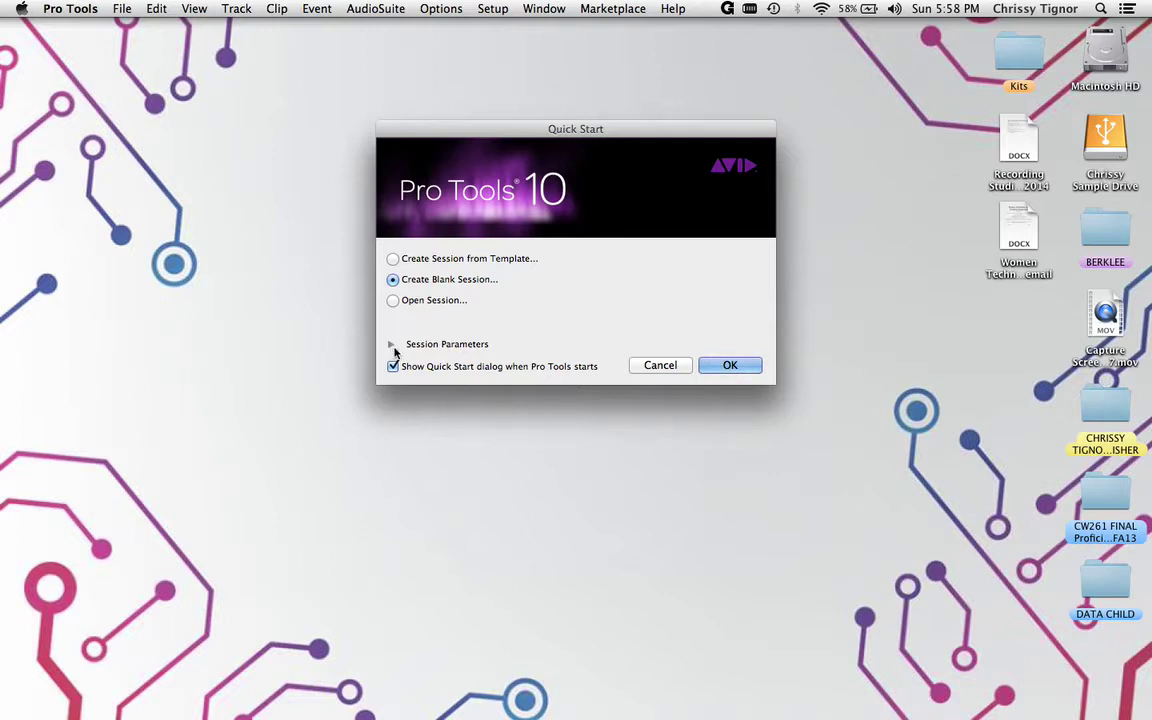
- Create the blank session at 24 Bit, 44.1 kHz with Last Used I/O settings
click(392, 345)
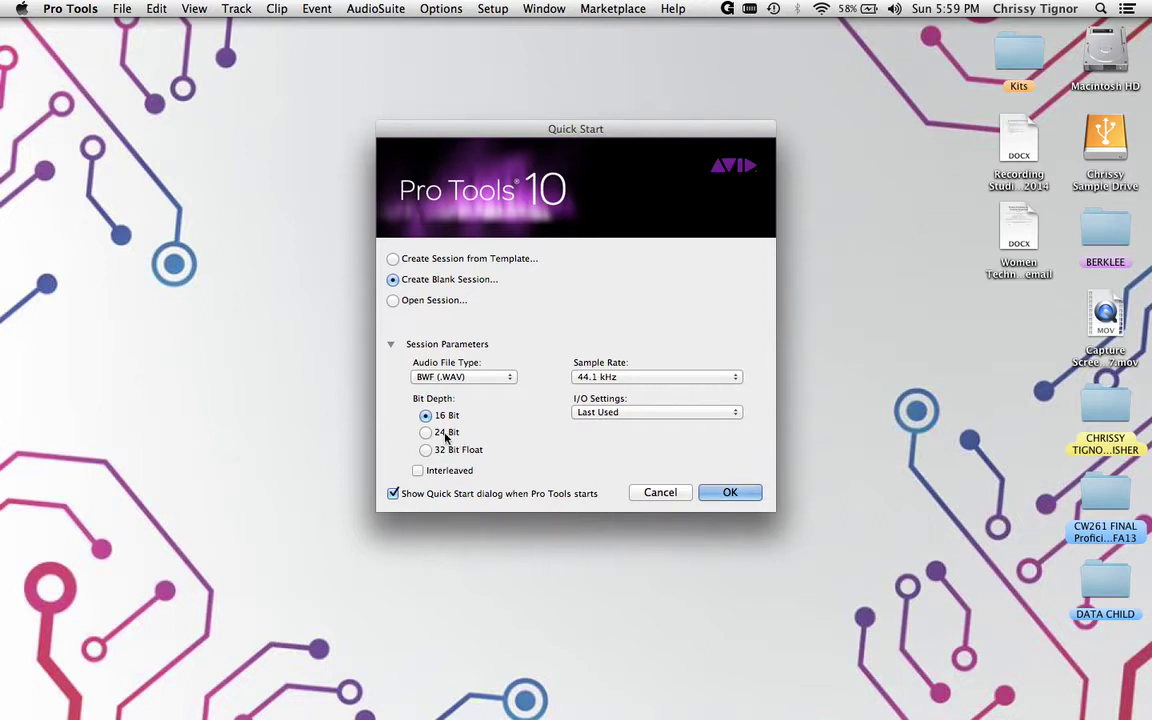
click(447, 433)
click(614, 385)
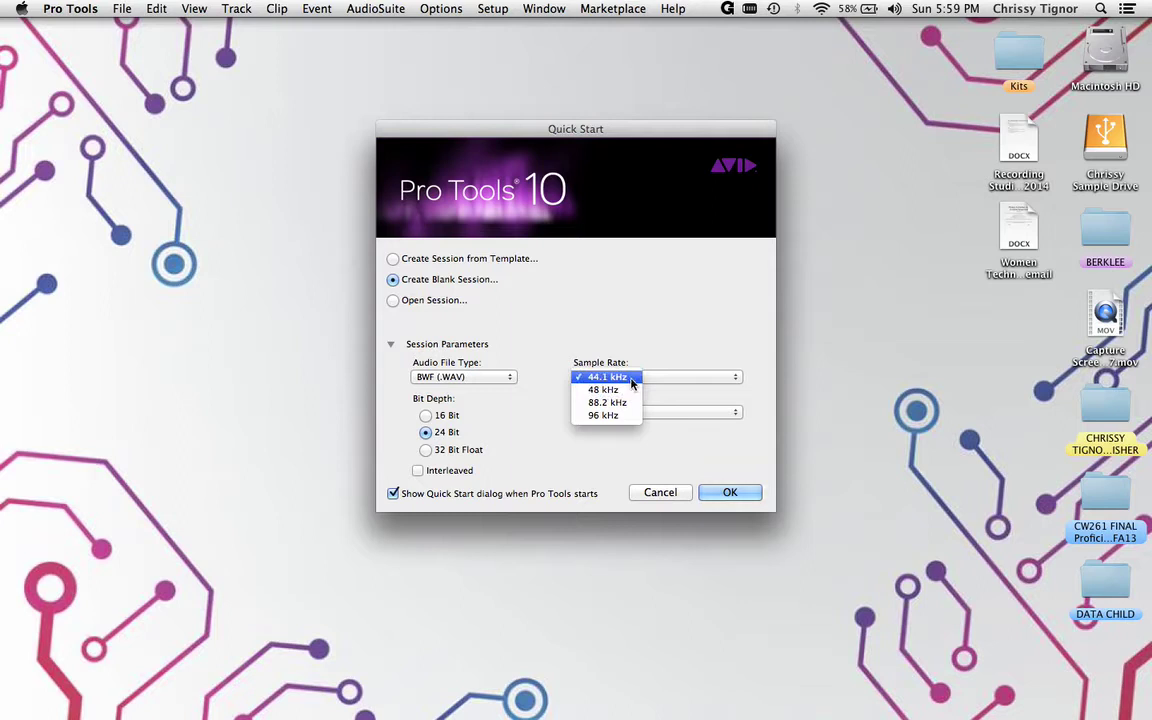
click(632, 378)
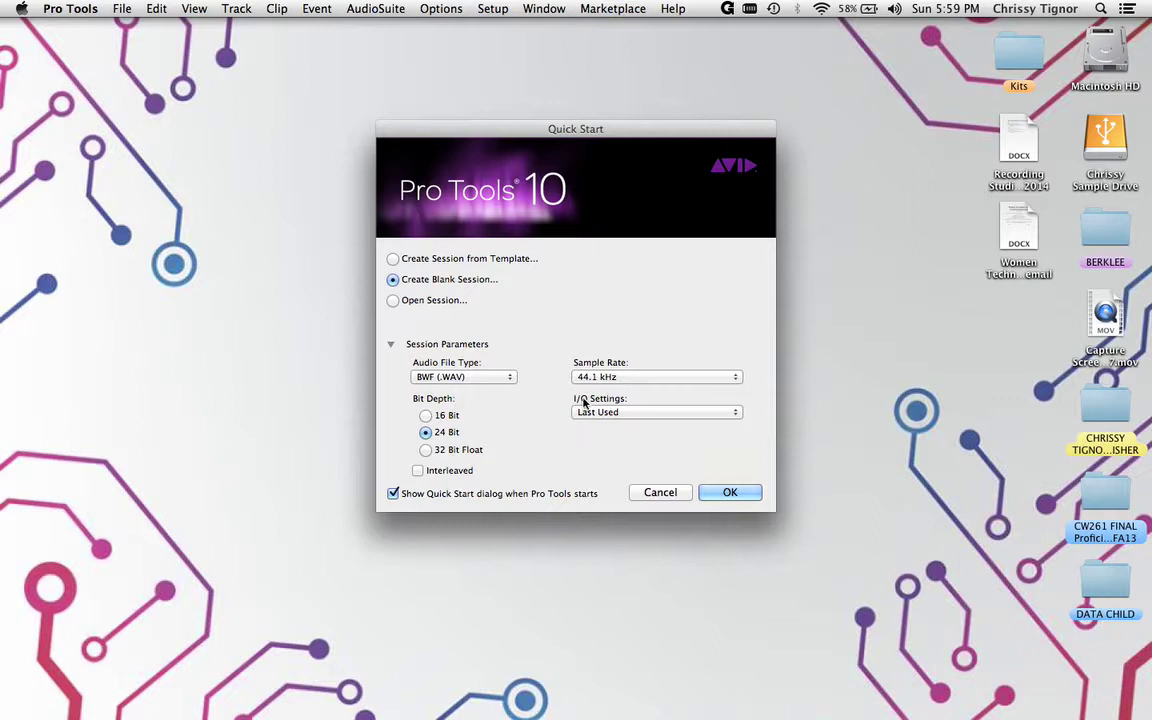
click(580, 414)
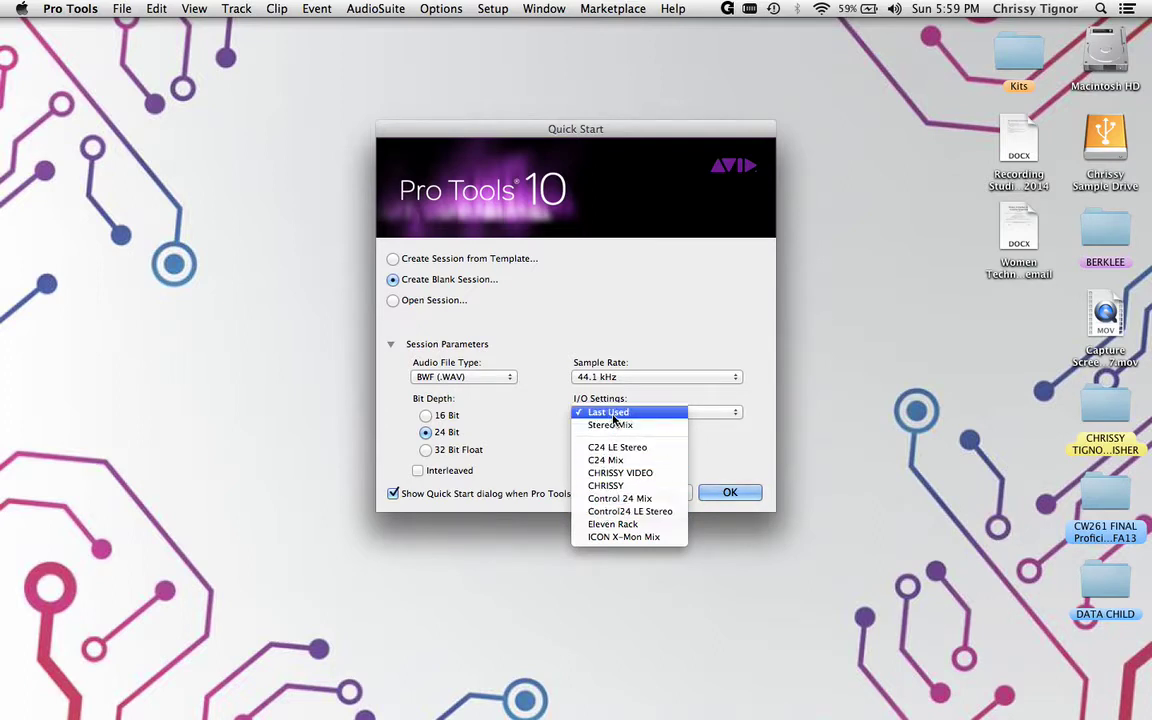
click(613, 416)
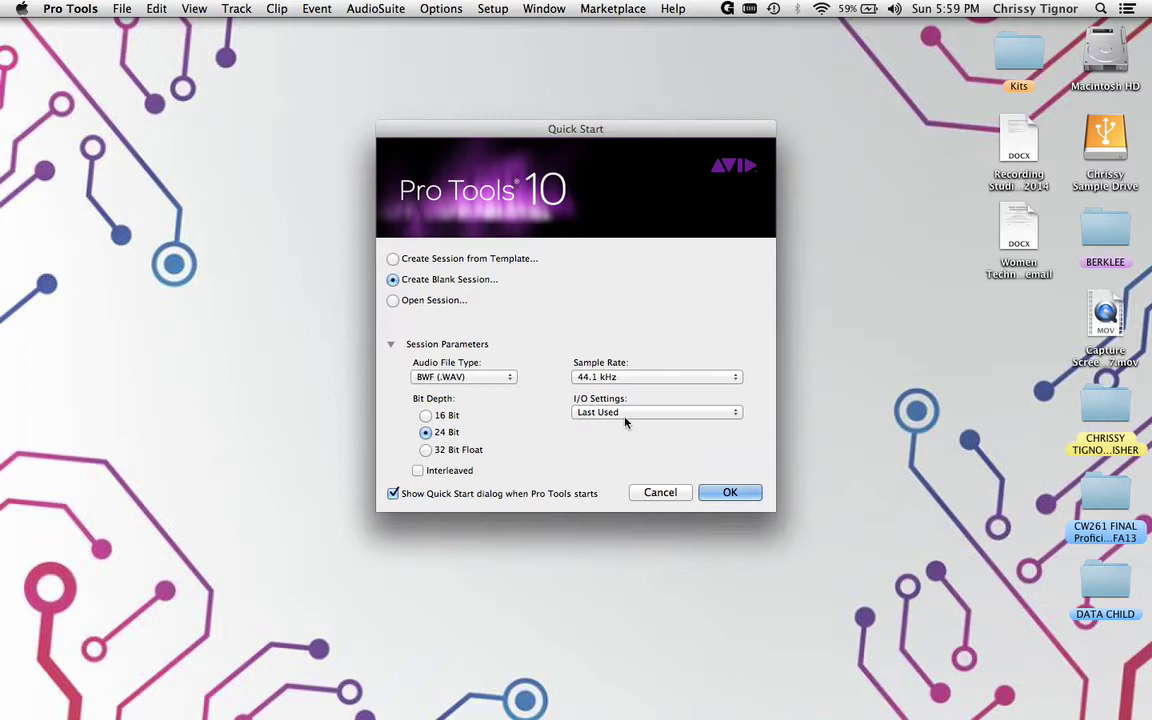
click(729, 492)
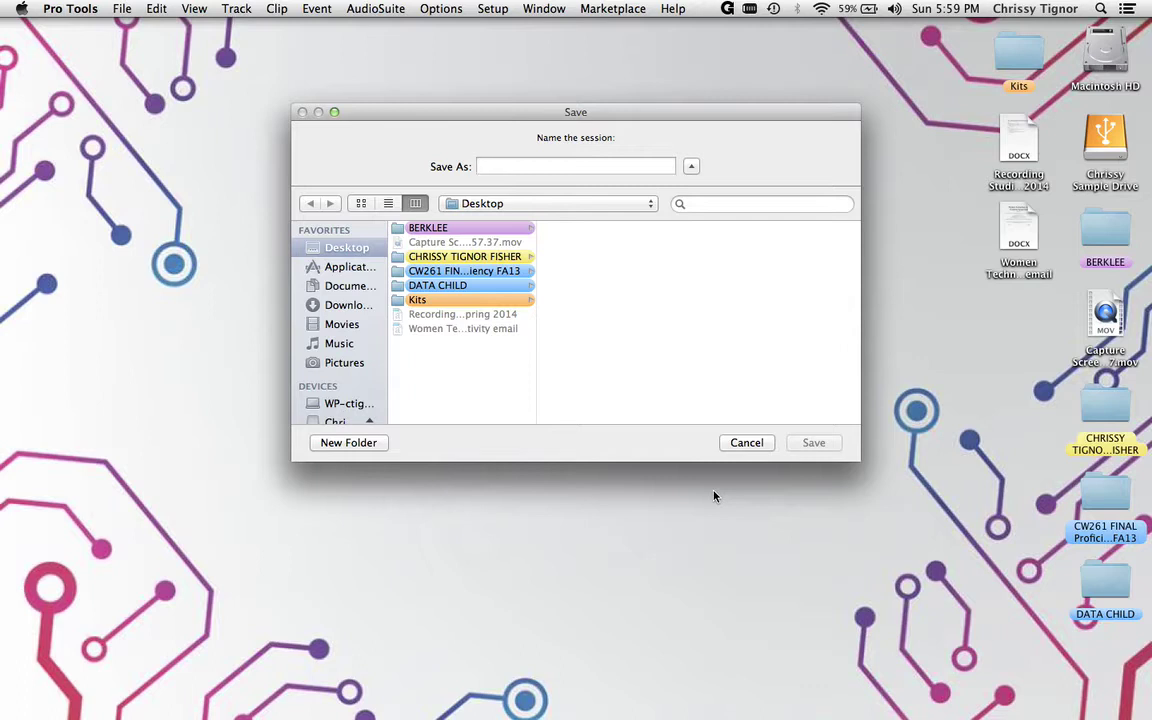
- Save the new session as 'Chrissy Template'
text(Chrissy T)
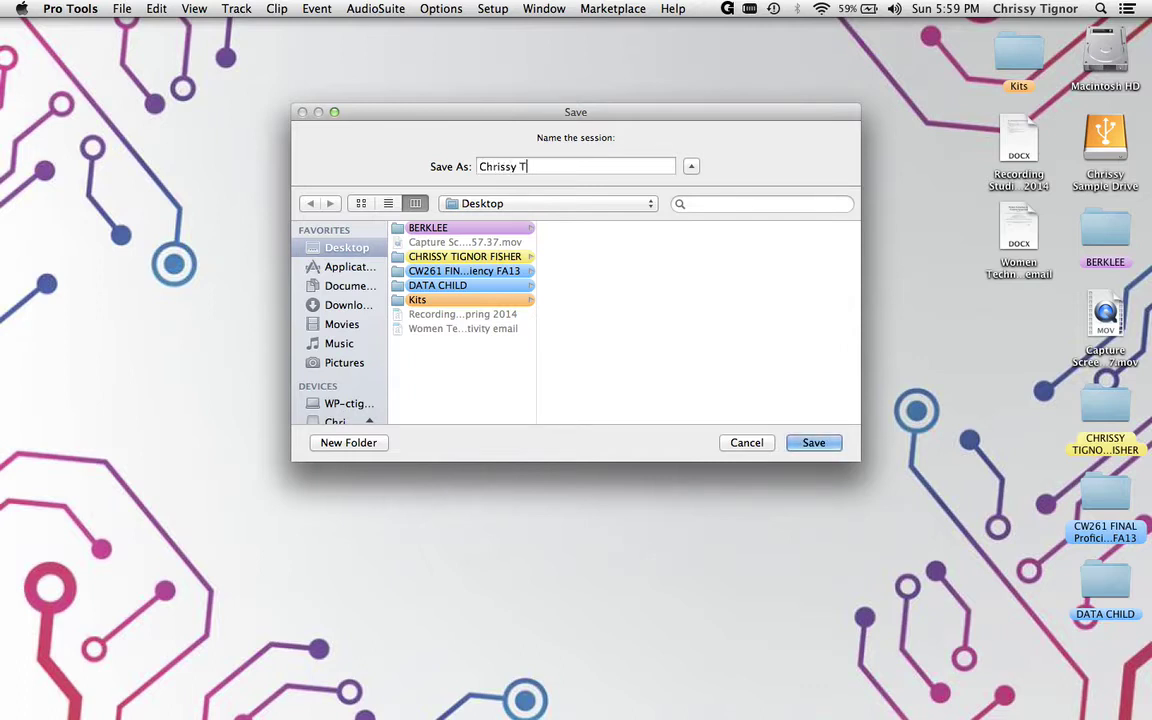
text(emplate)
key(Return)
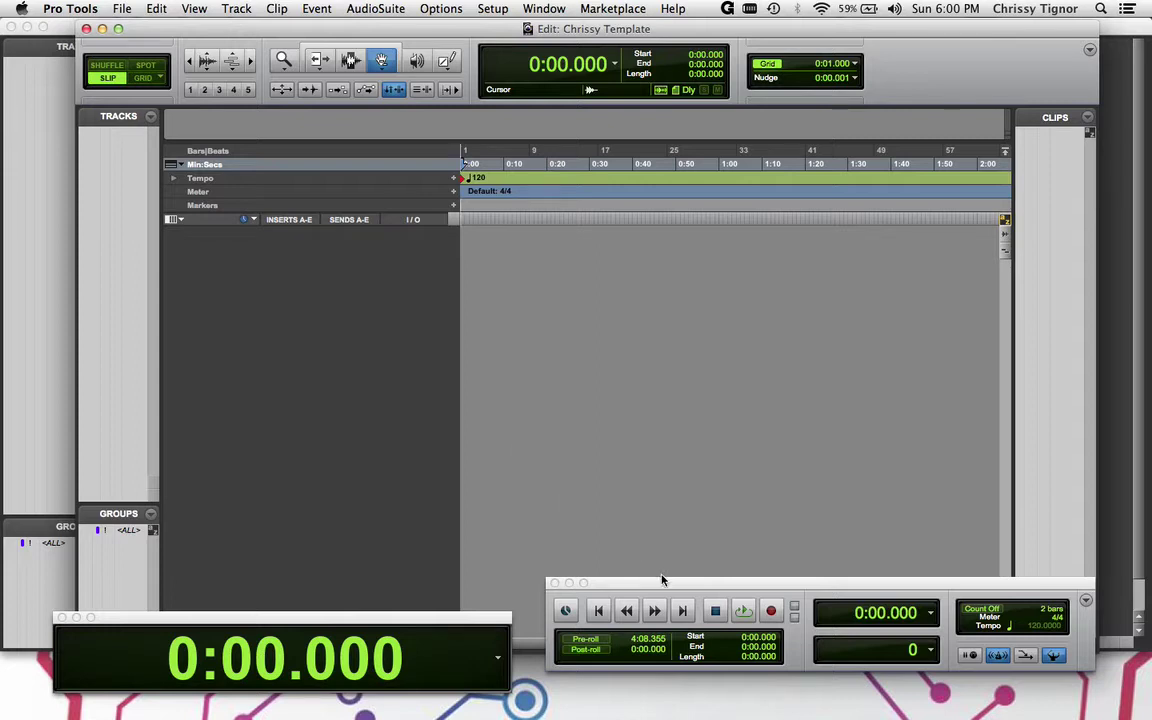
drag(655, 585, 664, 601)
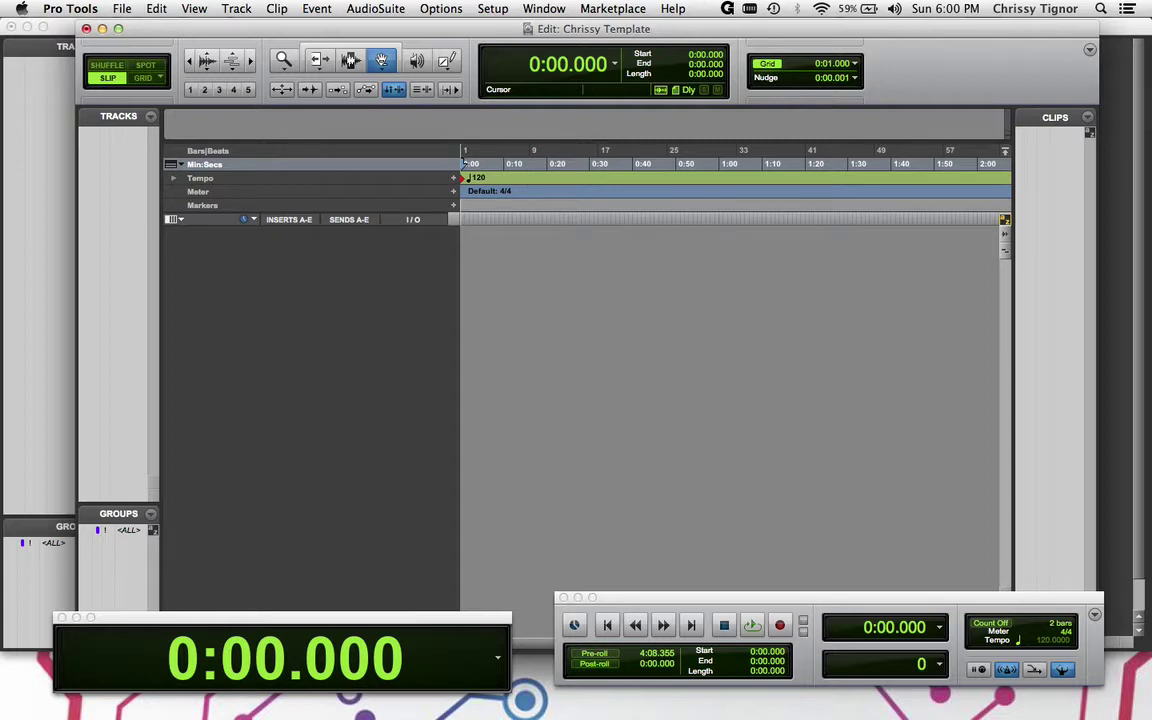
click(544, 9)
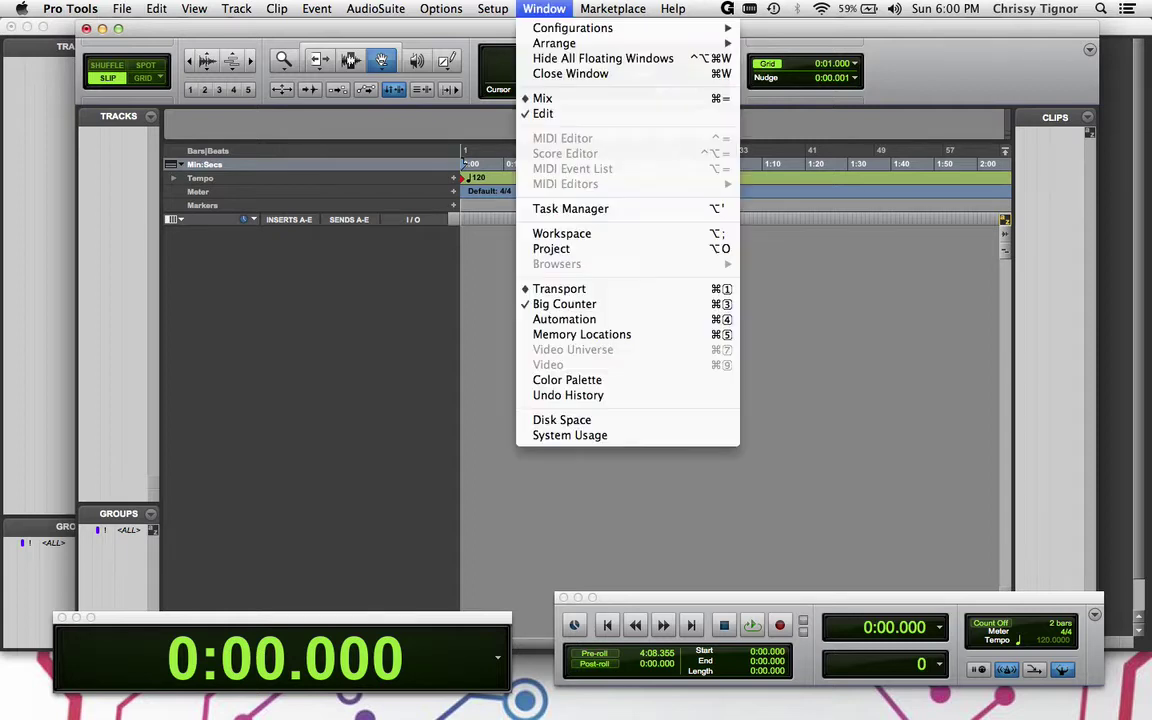
click(619, 290)
click(492, 9)
mouse_move(544, 9)
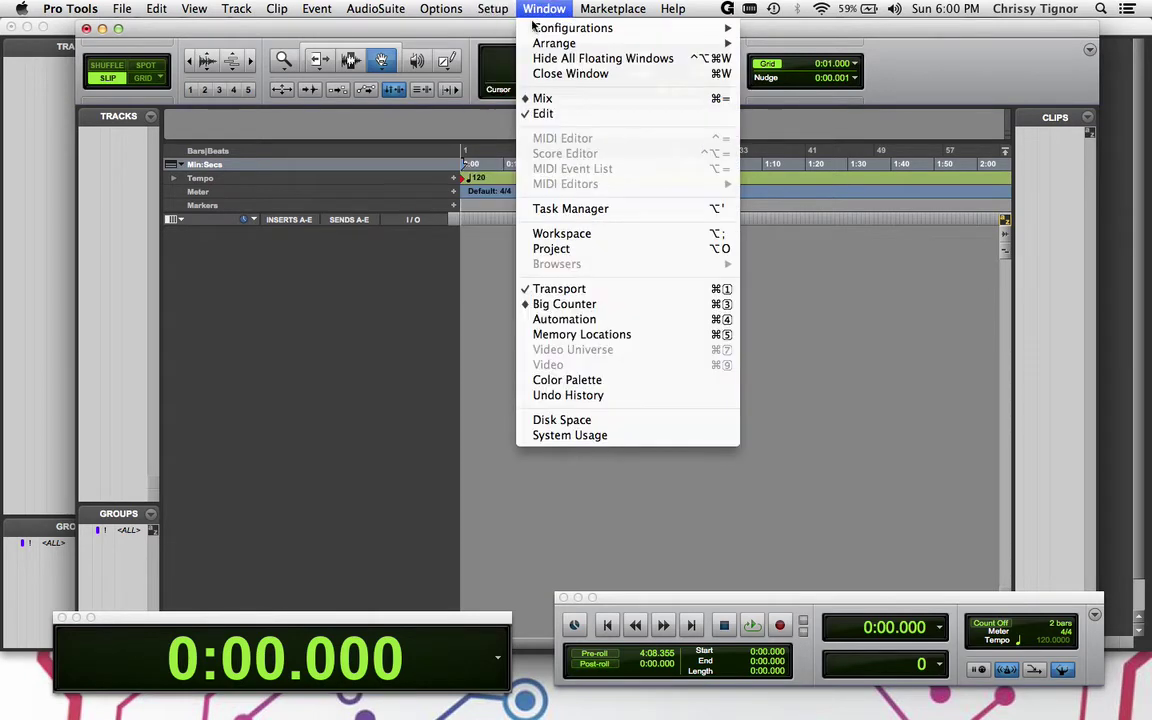
click(590, 289)
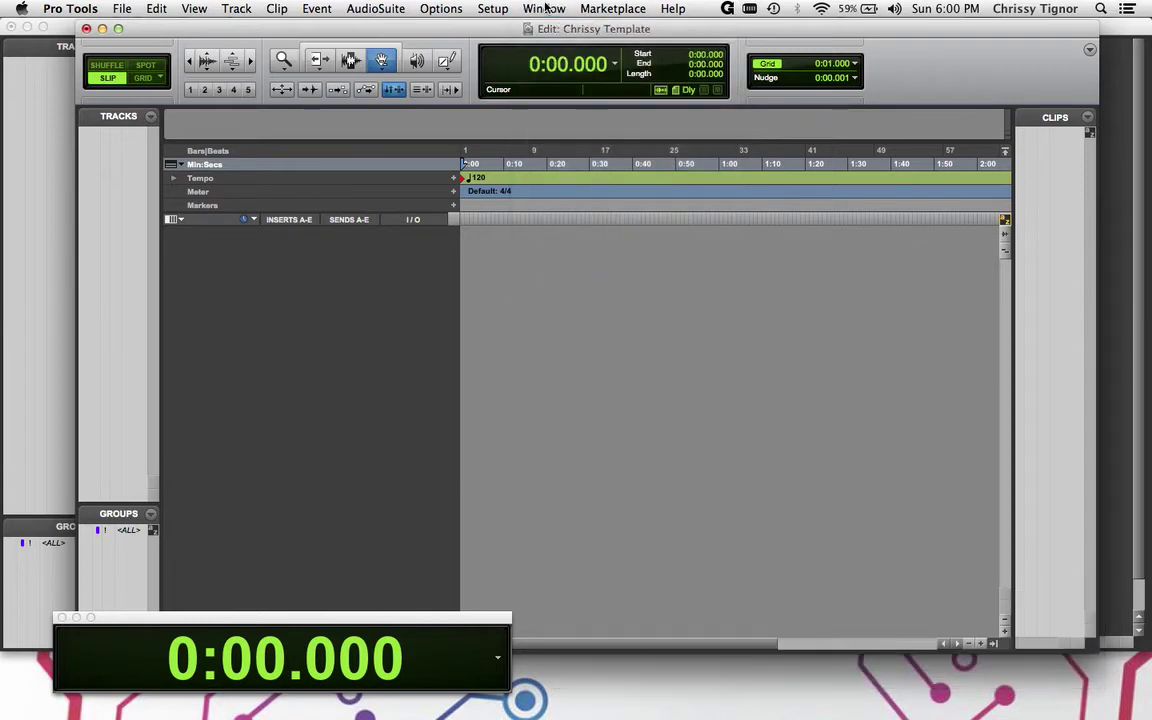
click(545, 9)
click(603, 305)
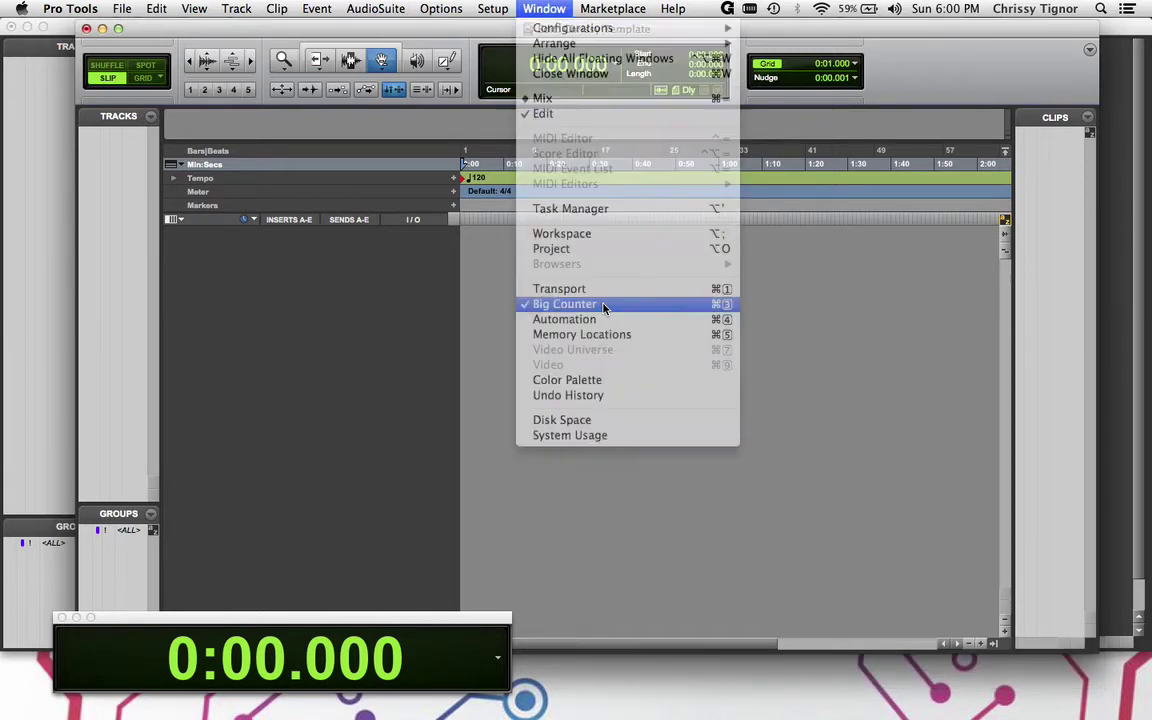
click(545, 9)
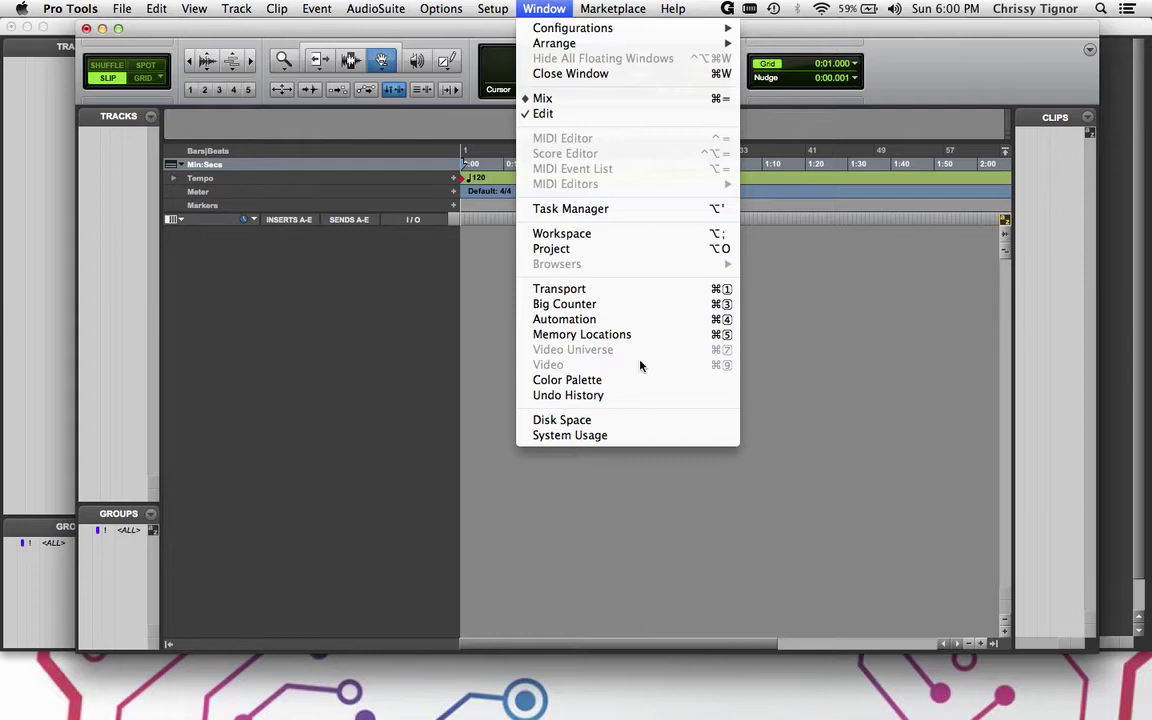
click(615, 291)
click(545, 9)
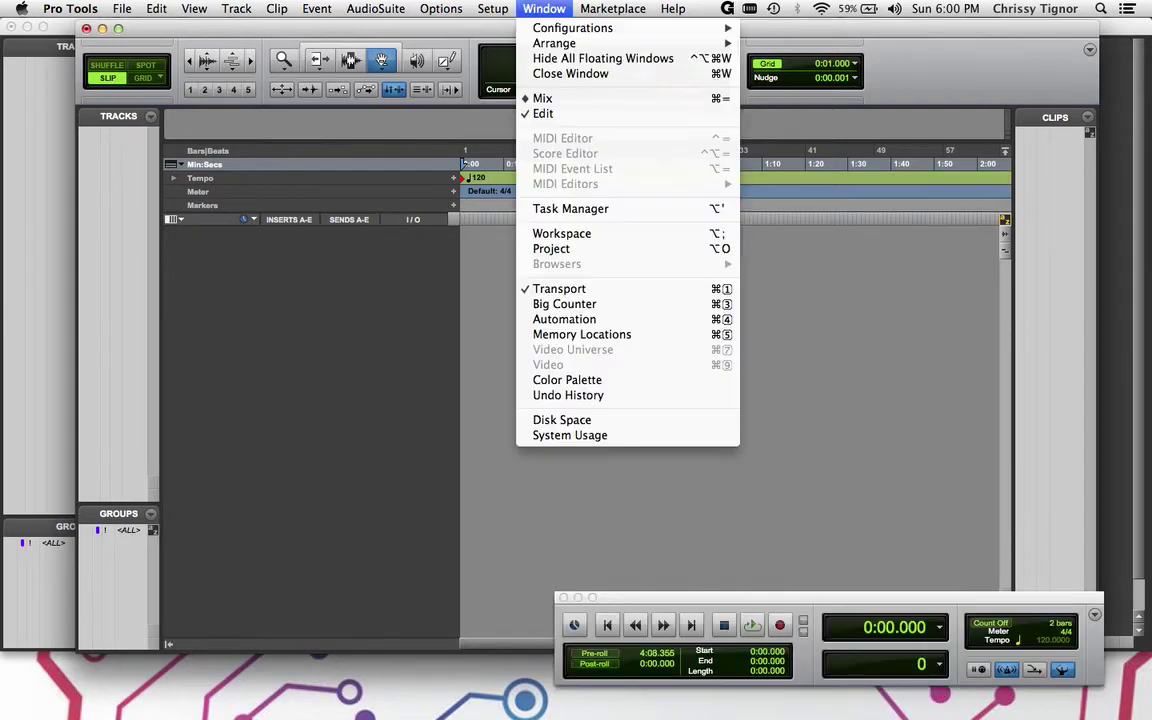
click(585, 305)
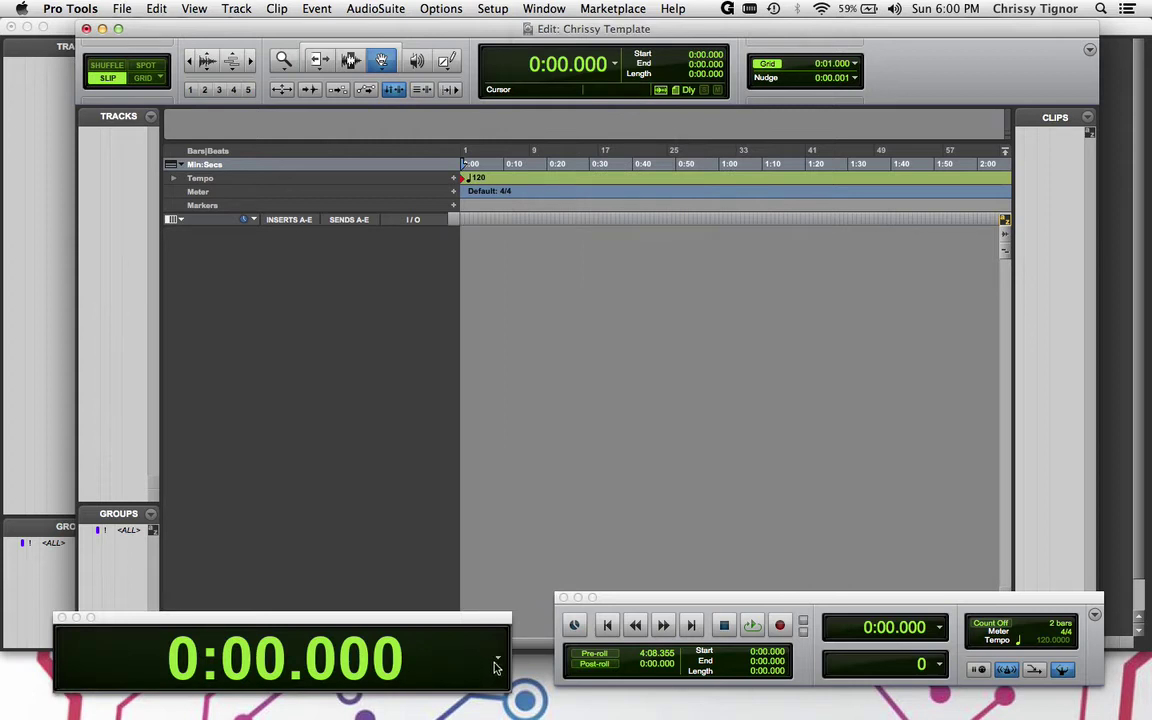
key(space)
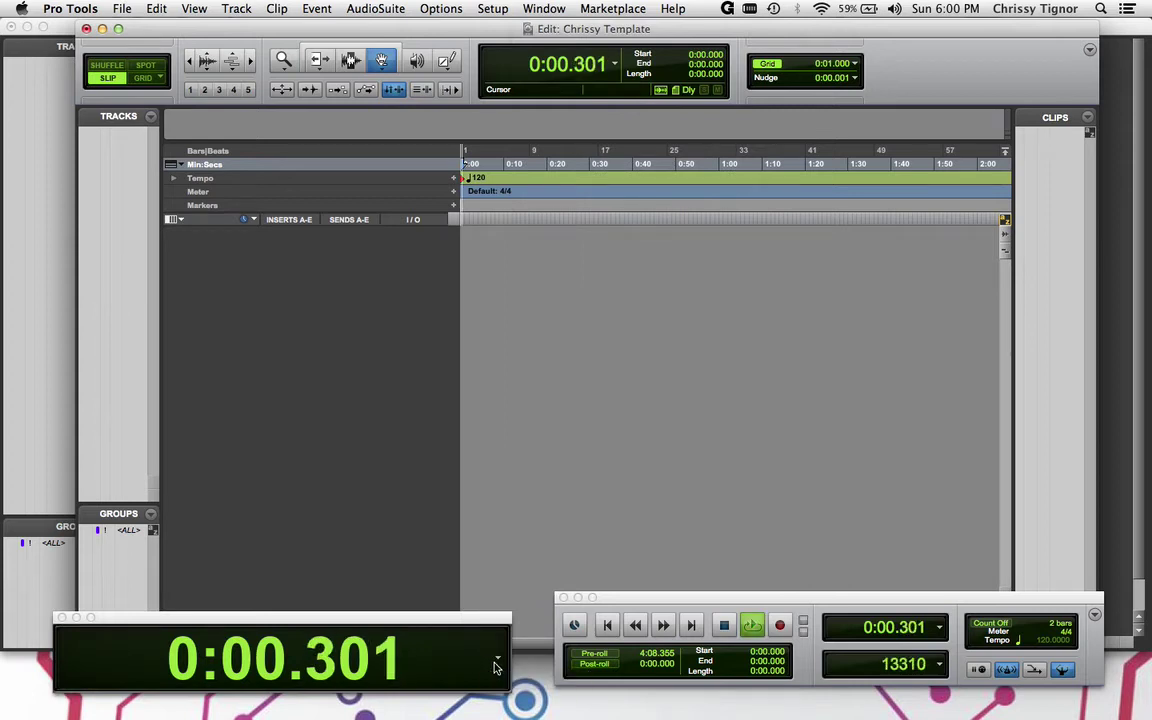
key(space)
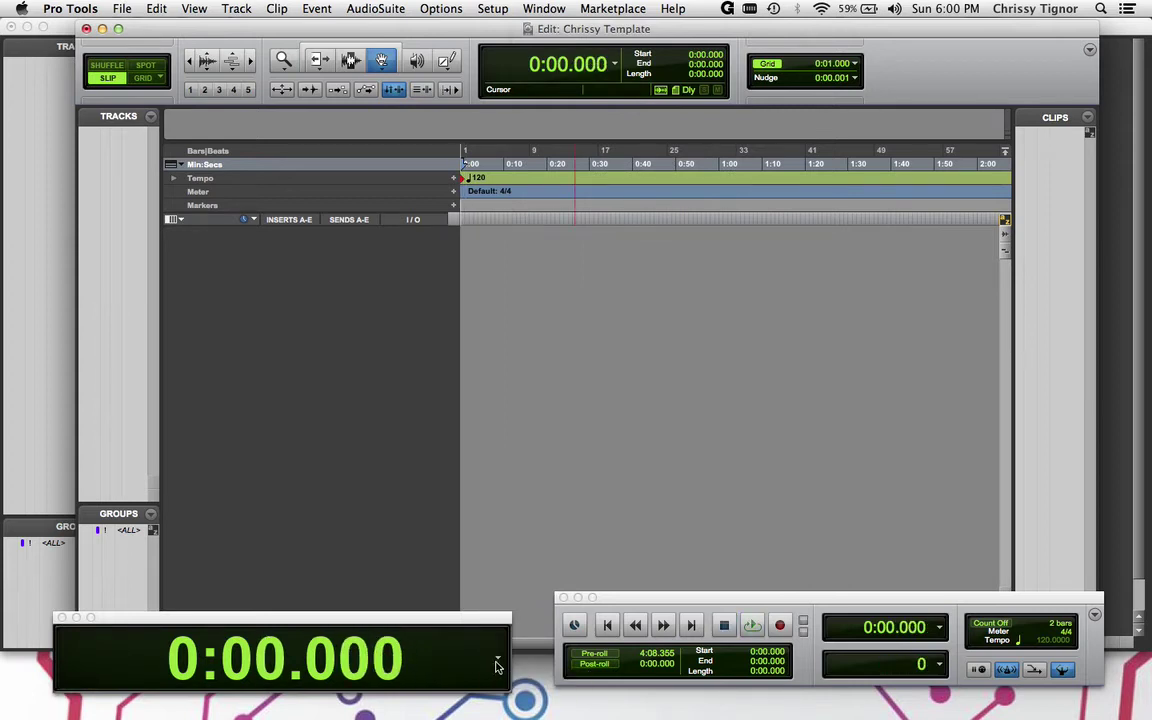
click(496, 667)
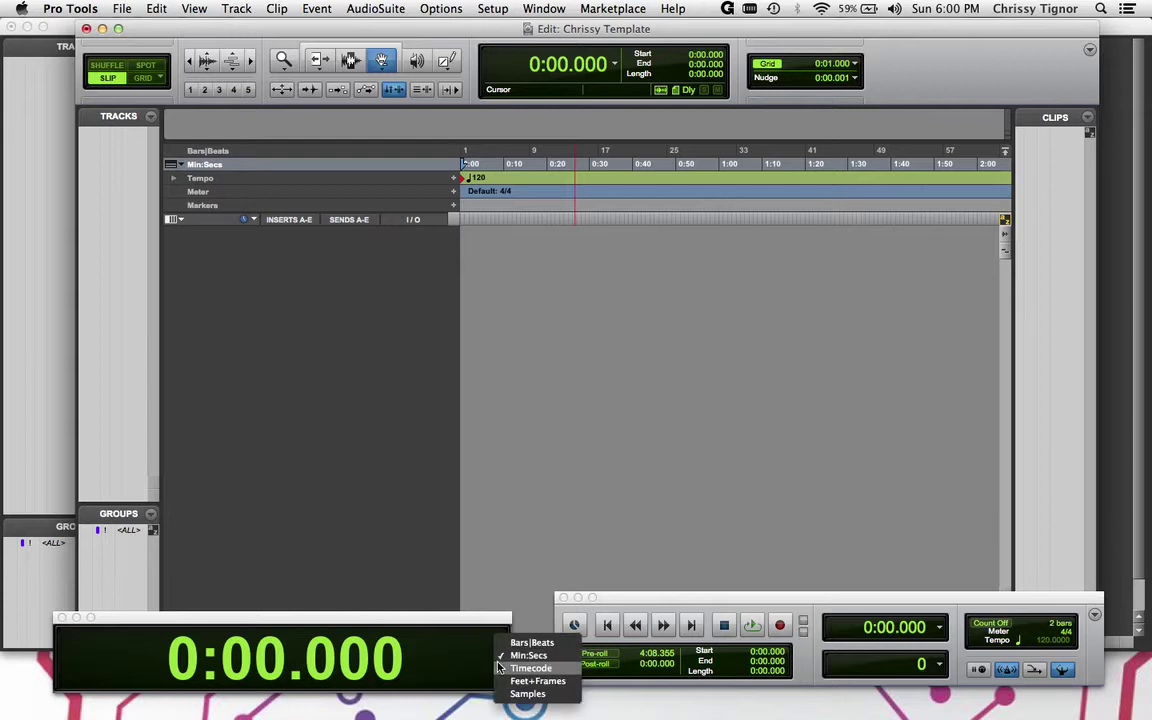
click(570, 625)
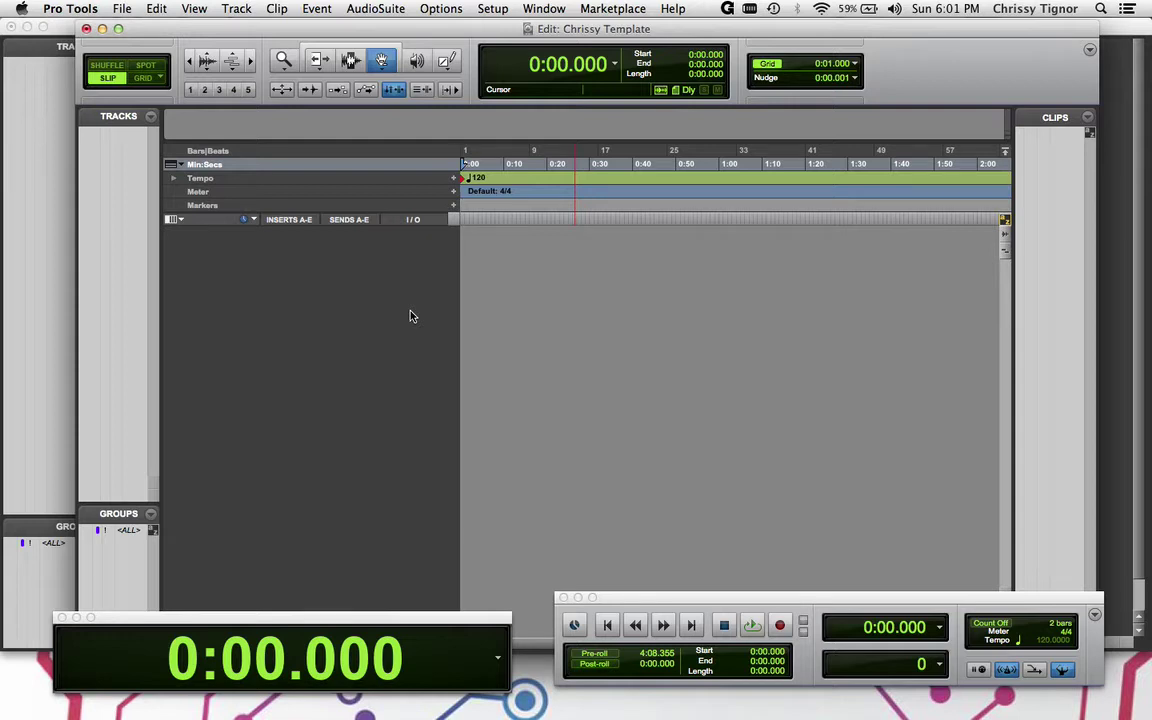
key(shift+super+n)
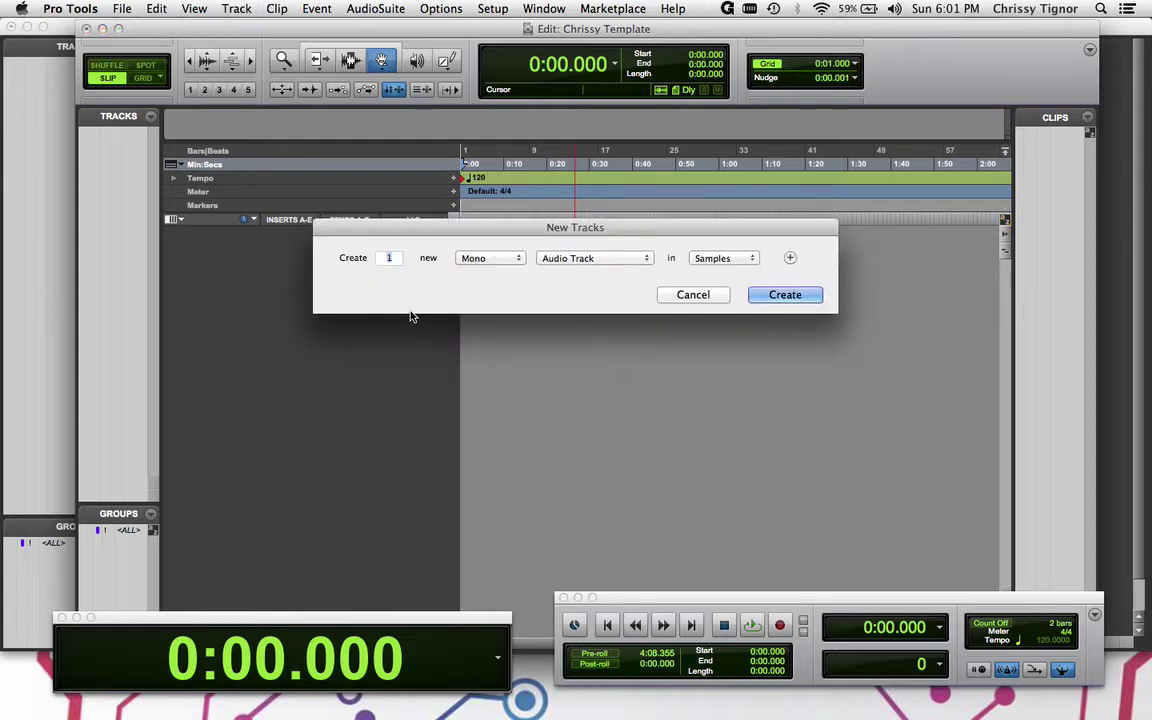
- Add a second track row set to a stereo Instrument Track
click(790, 259)
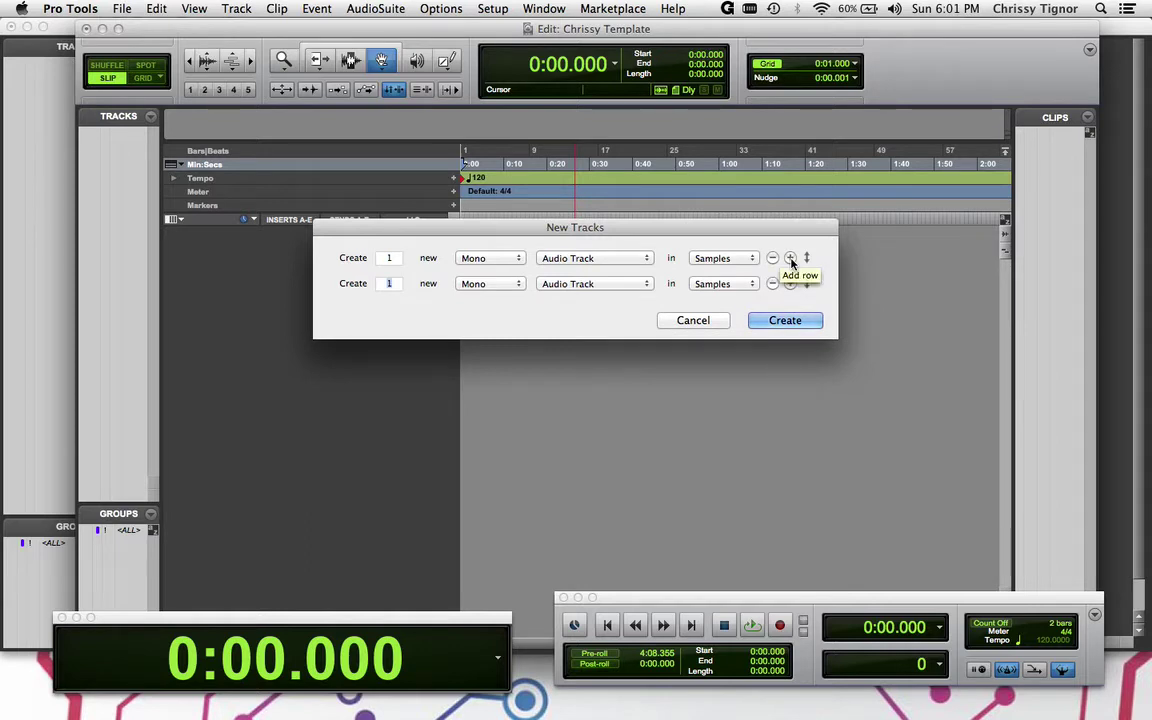
click(488, 283)
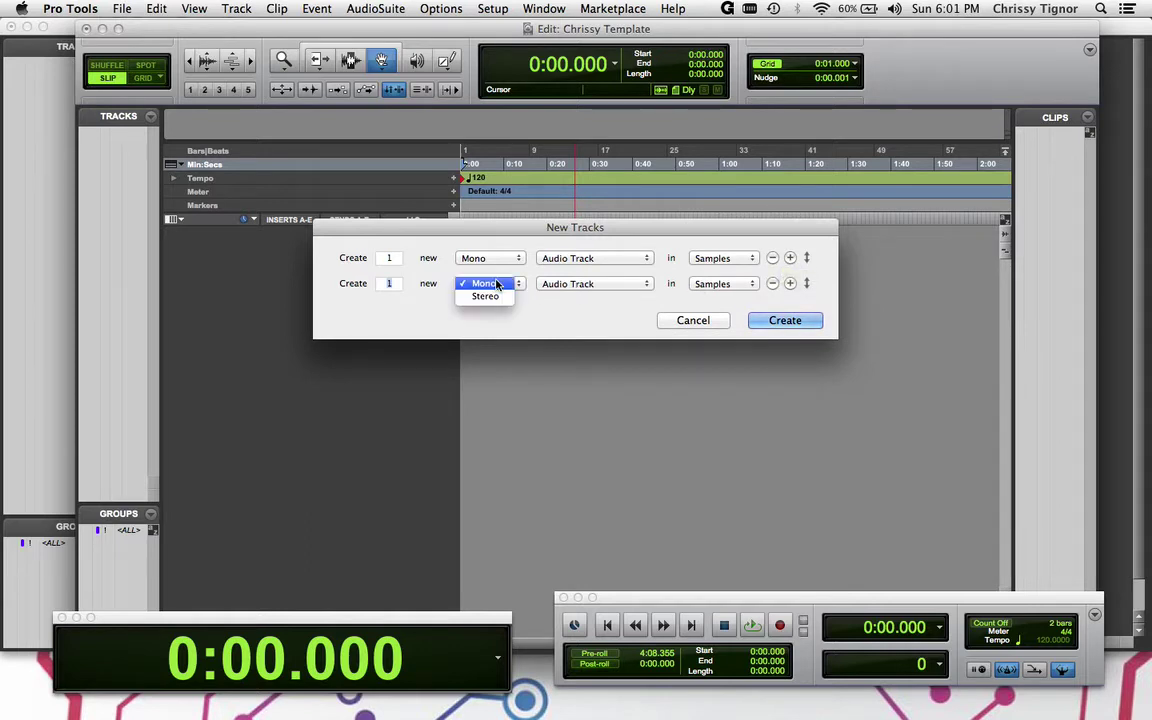
click(499, 296)
click(589, 284)
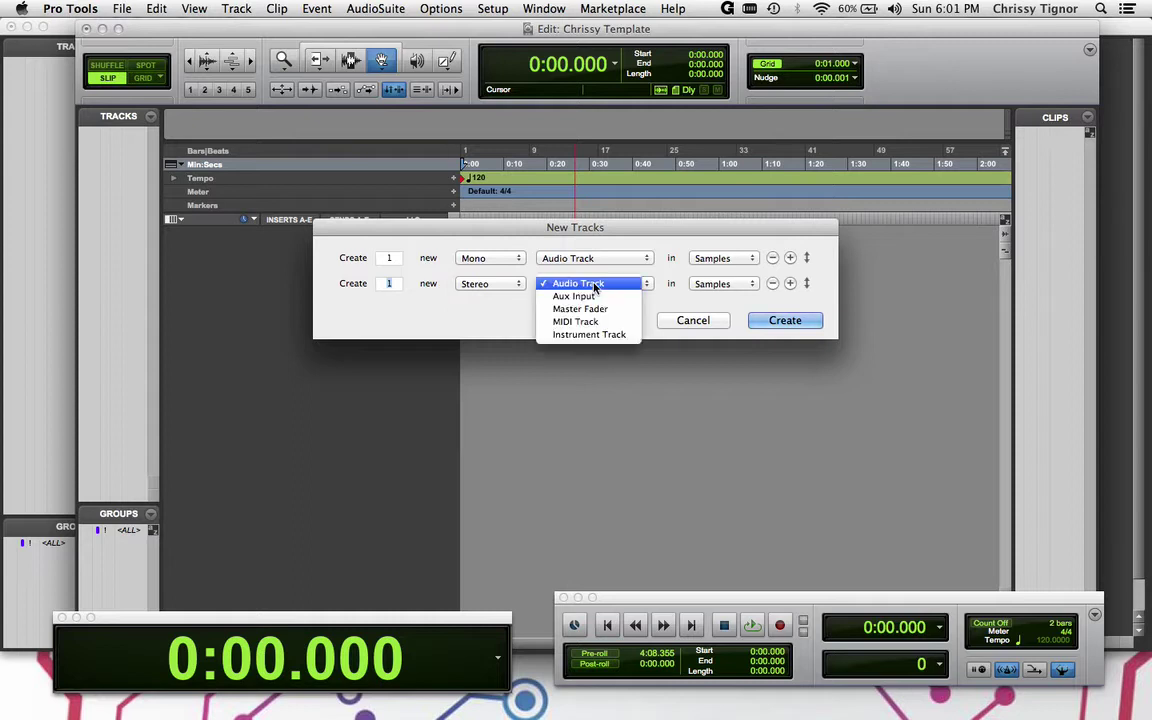
click(596, 336)
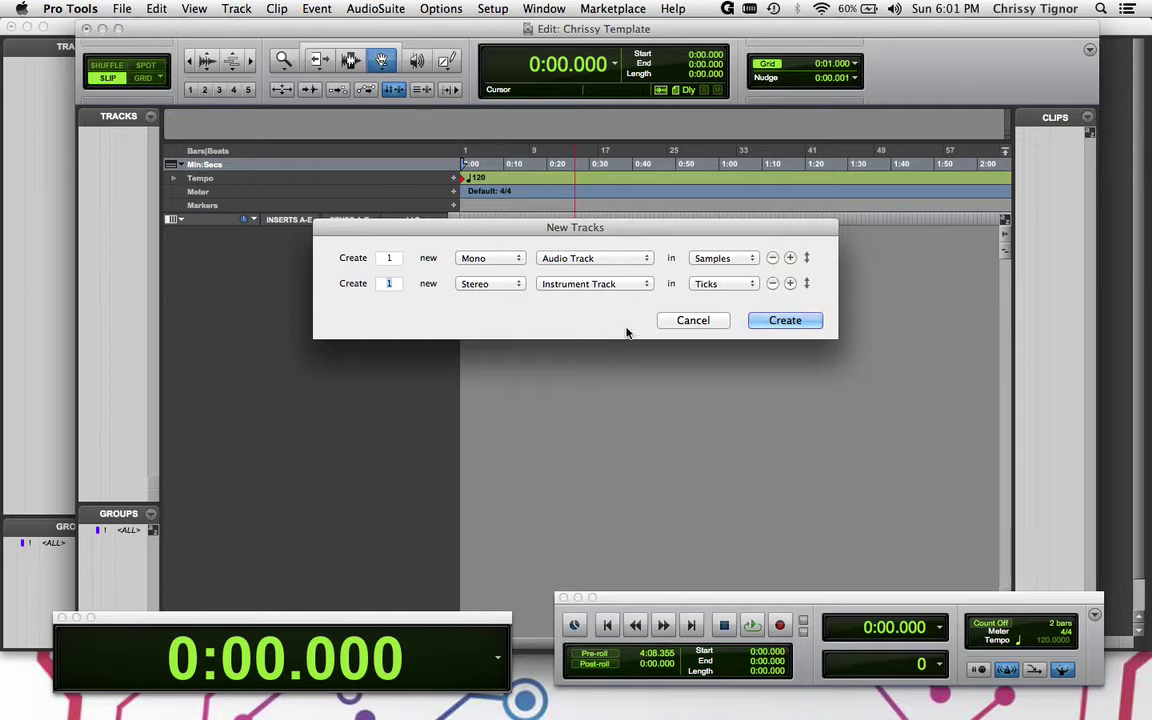
- Add a third row set to a stereo Aux Input
click(790, 284)
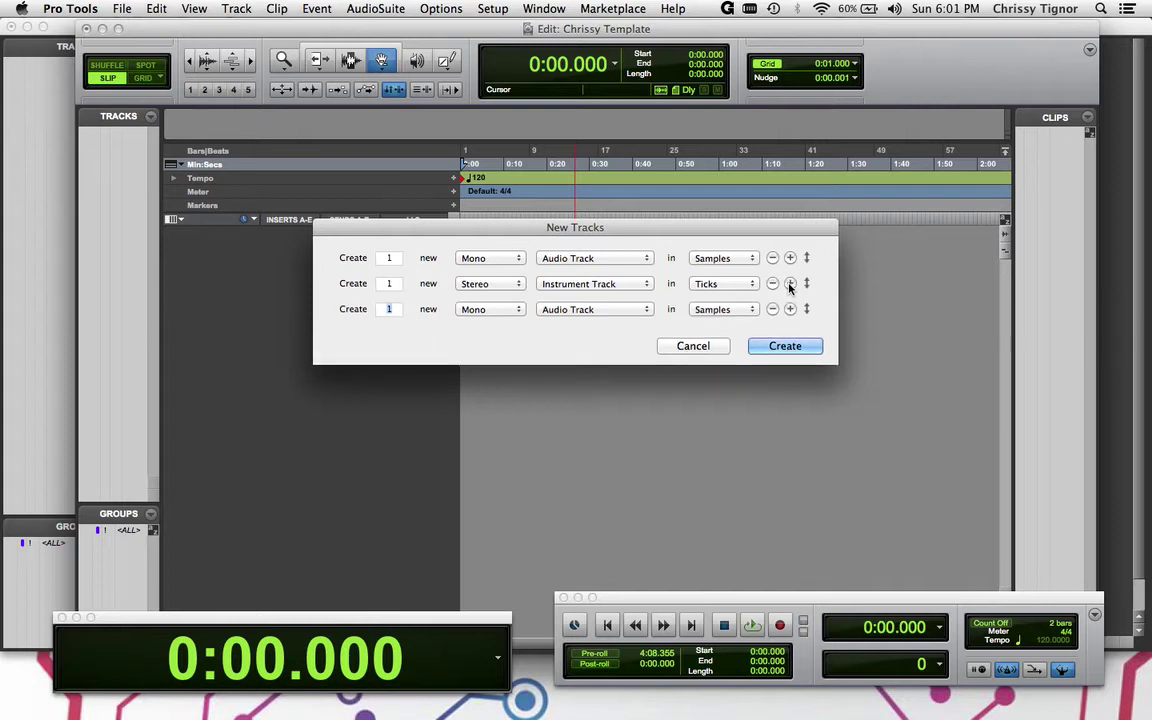
click(508, 309)
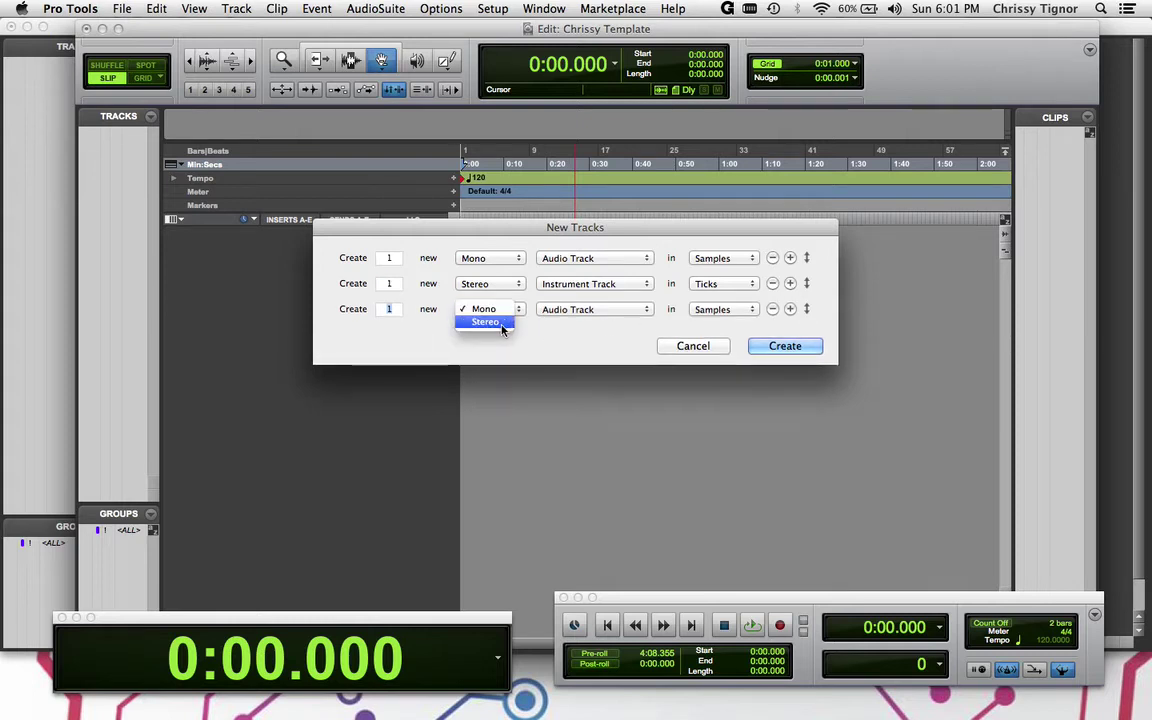
click(473, 322)
click(572, 310)
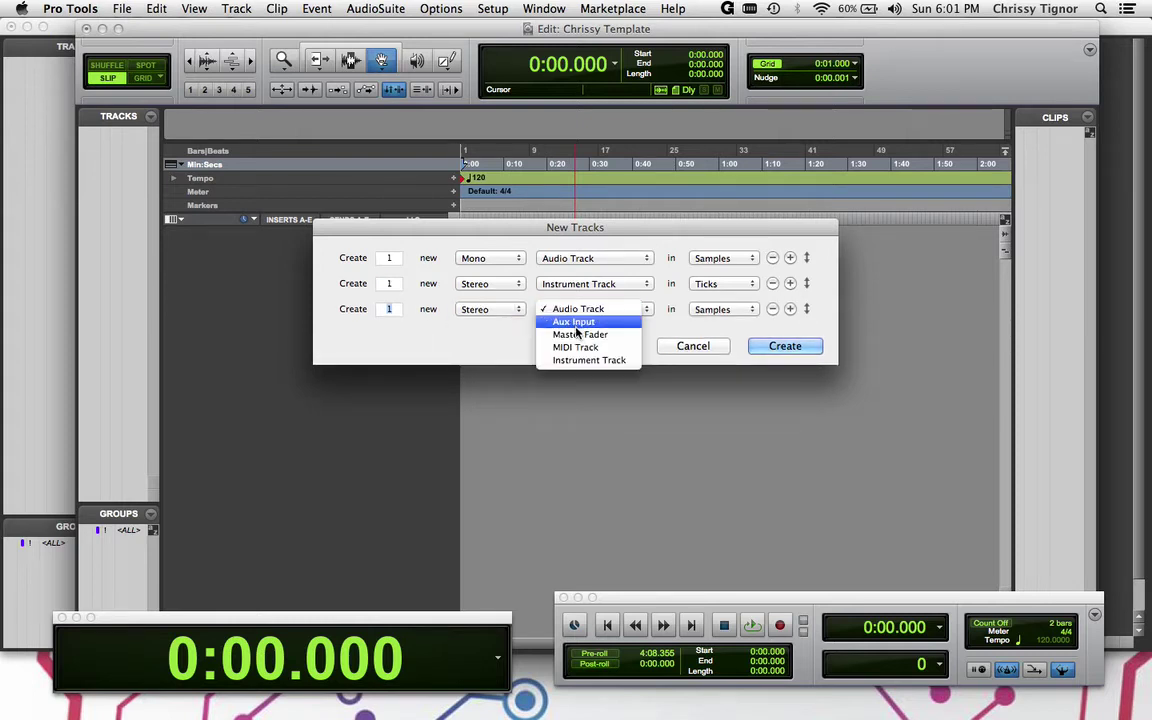
click(574, 322)
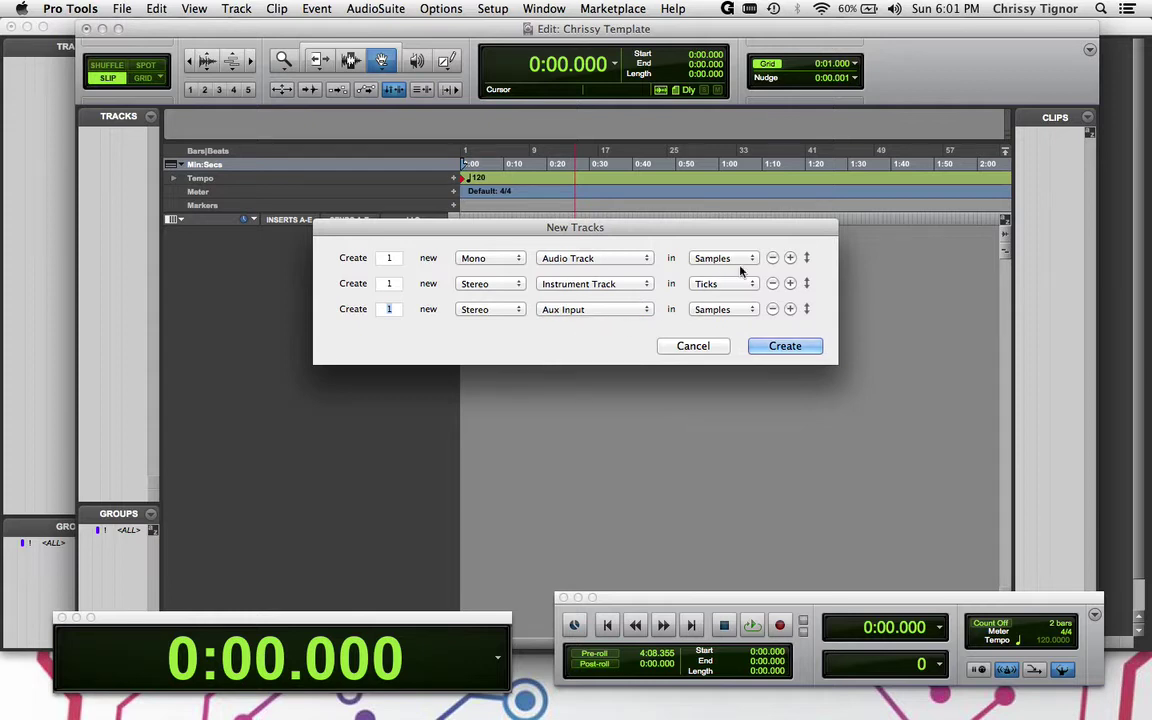
- Add a stereo Master Fader row and create all four tracks
click(789, 309)
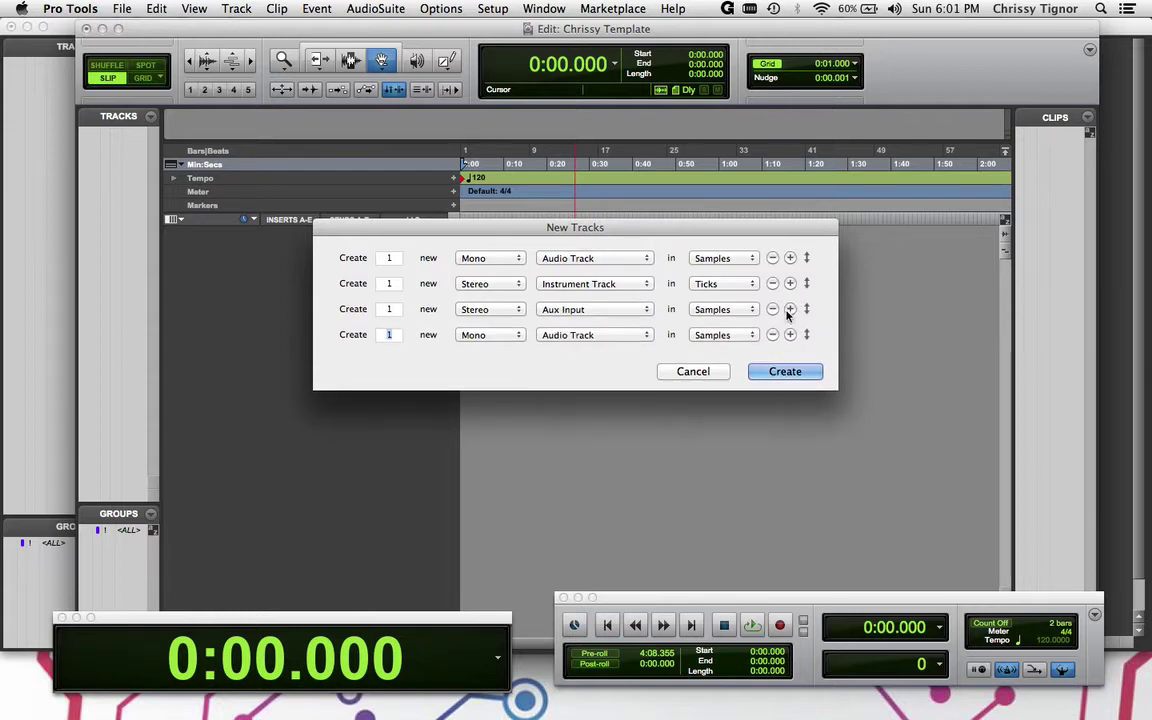
click(514, 340)
click(505, 348)
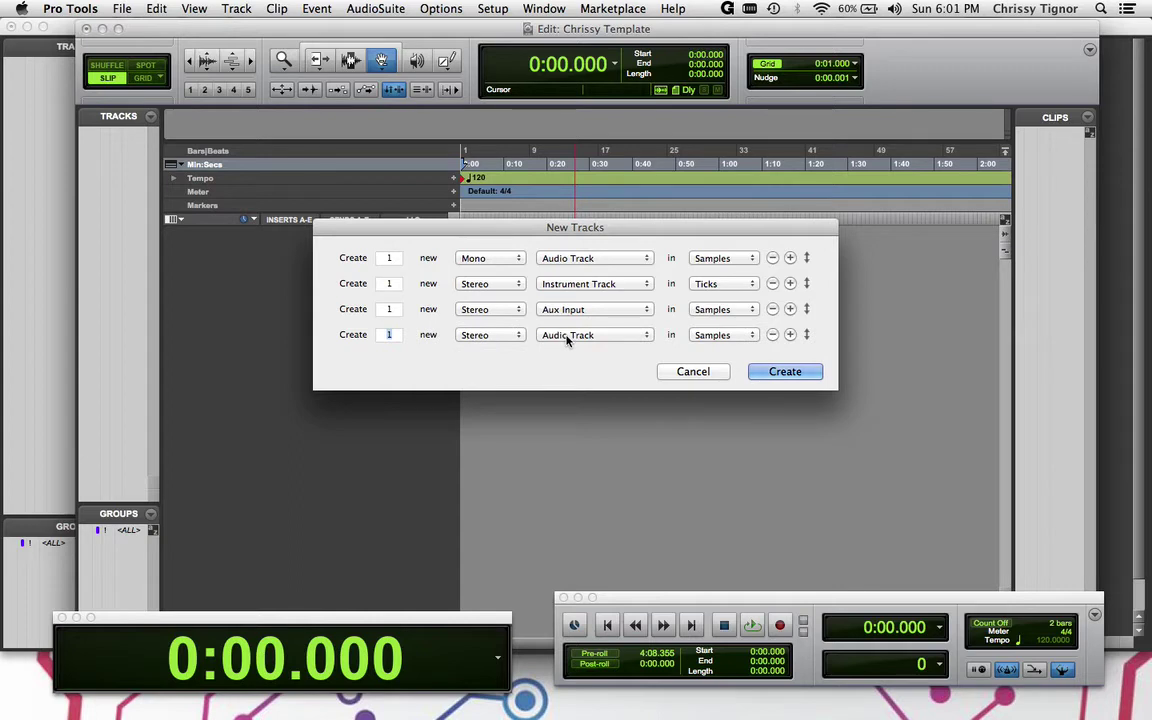
click(571, 336)
click(574, 362)
click(775, 372)
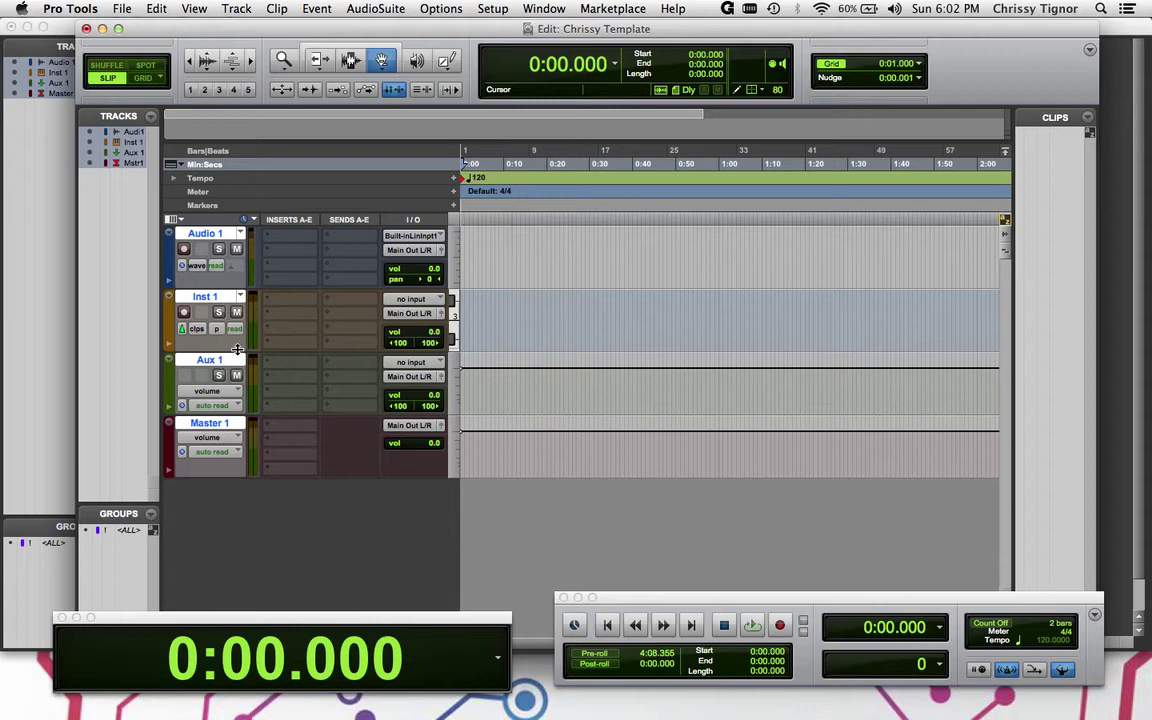
- Deselect all tracks and drag Inst 1 to the top, above Audio 1
alt+click(211, 366)
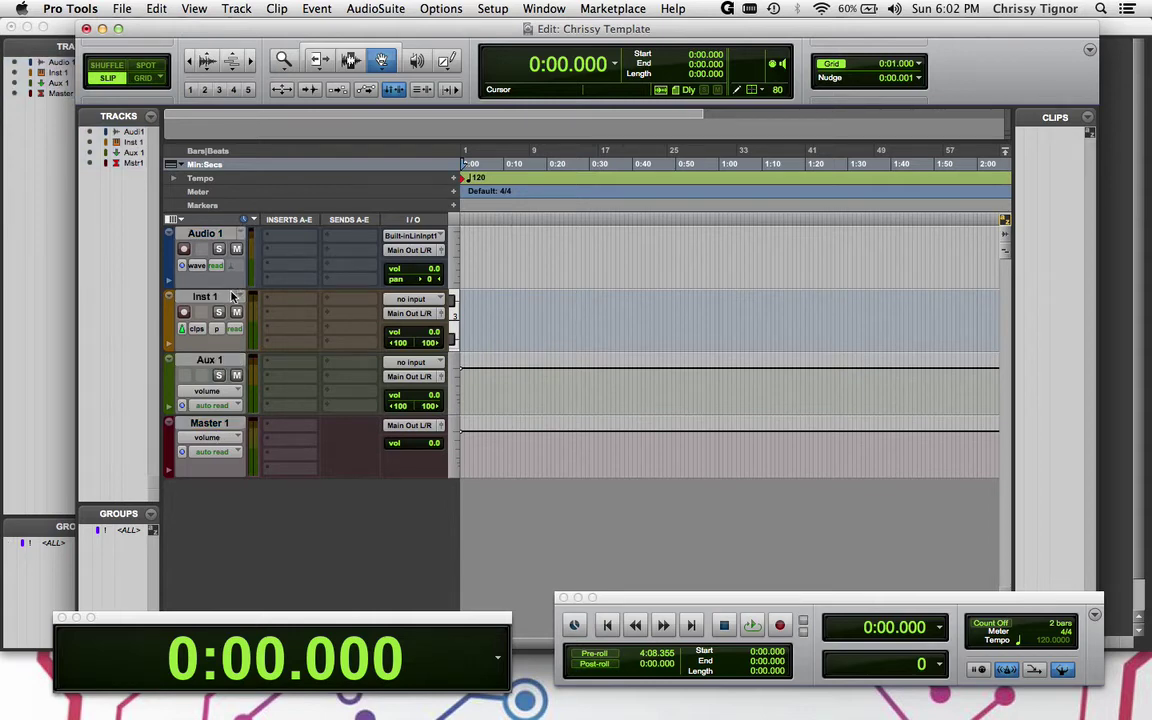
drag(224, 300, 215, 236)
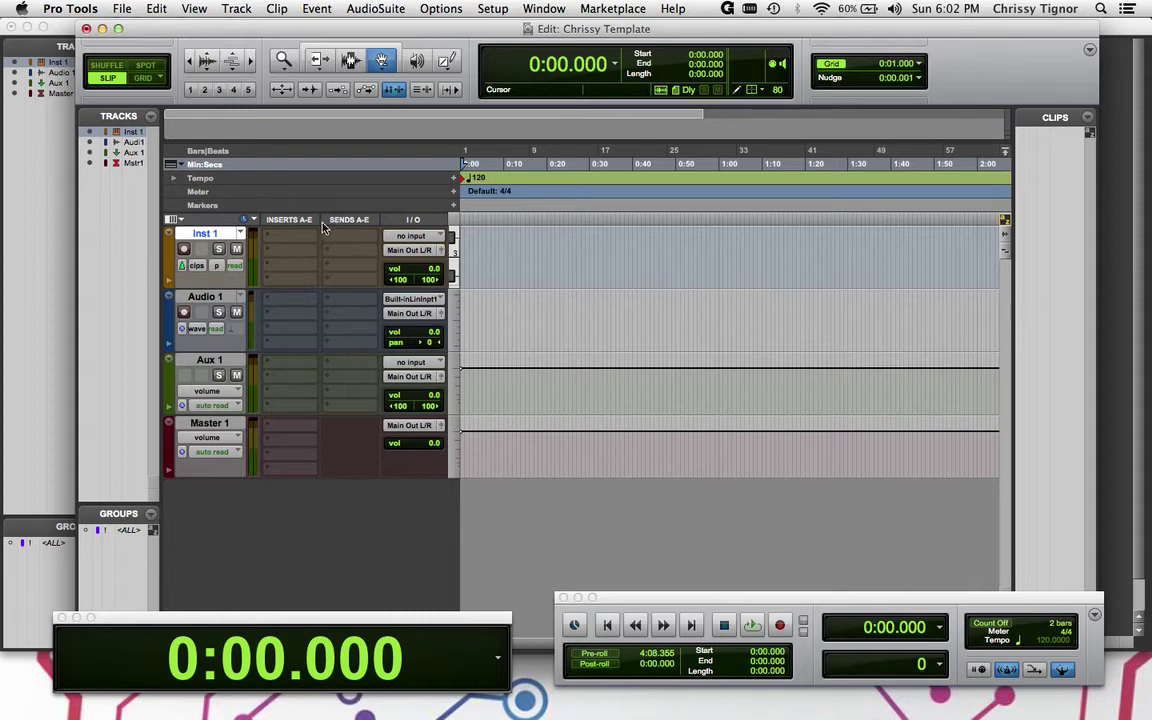
click(180, 222)
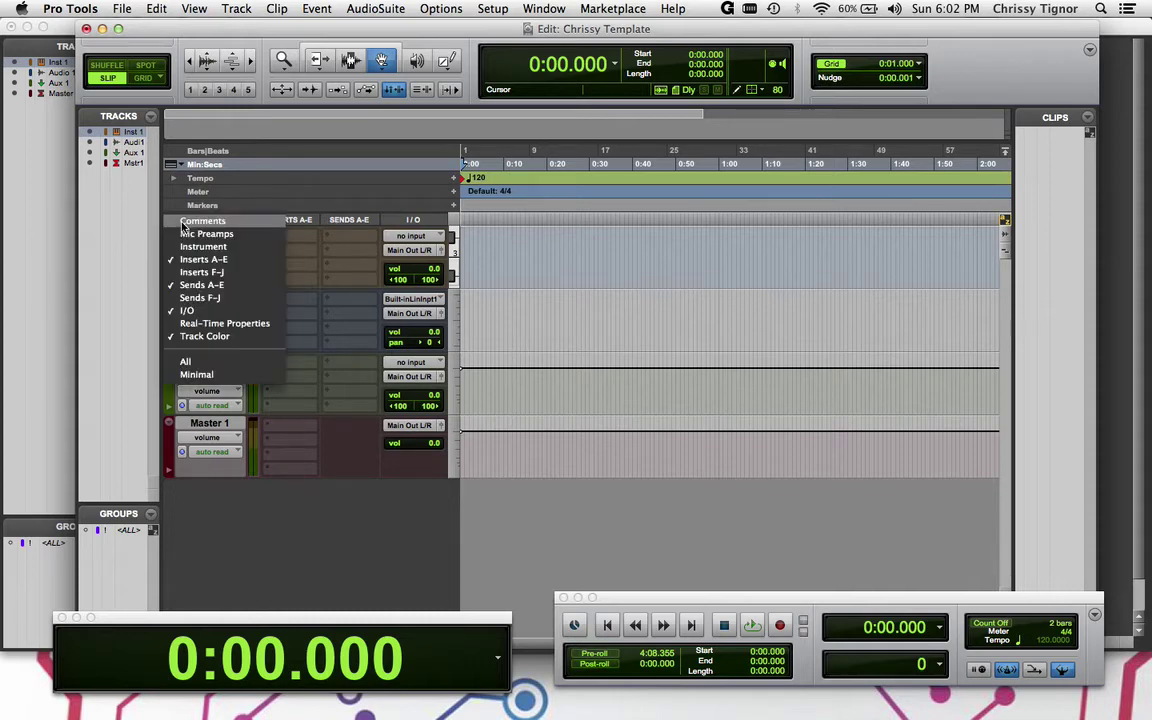
click(221, 259)
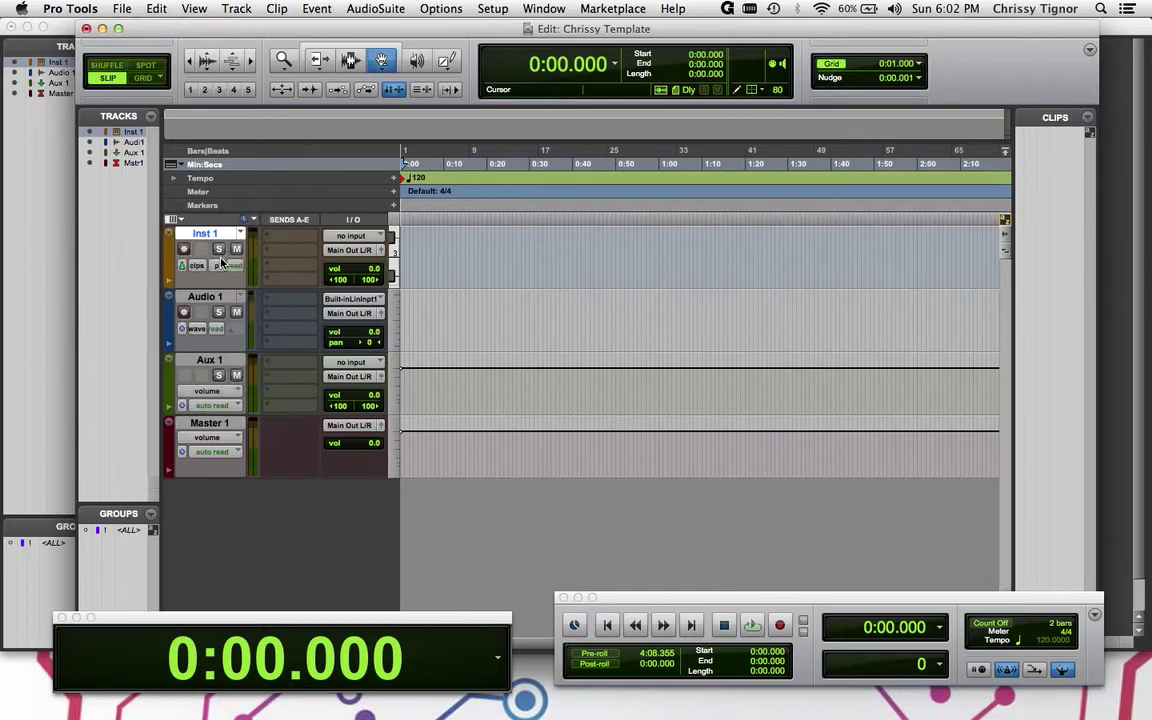
click(174, 222)
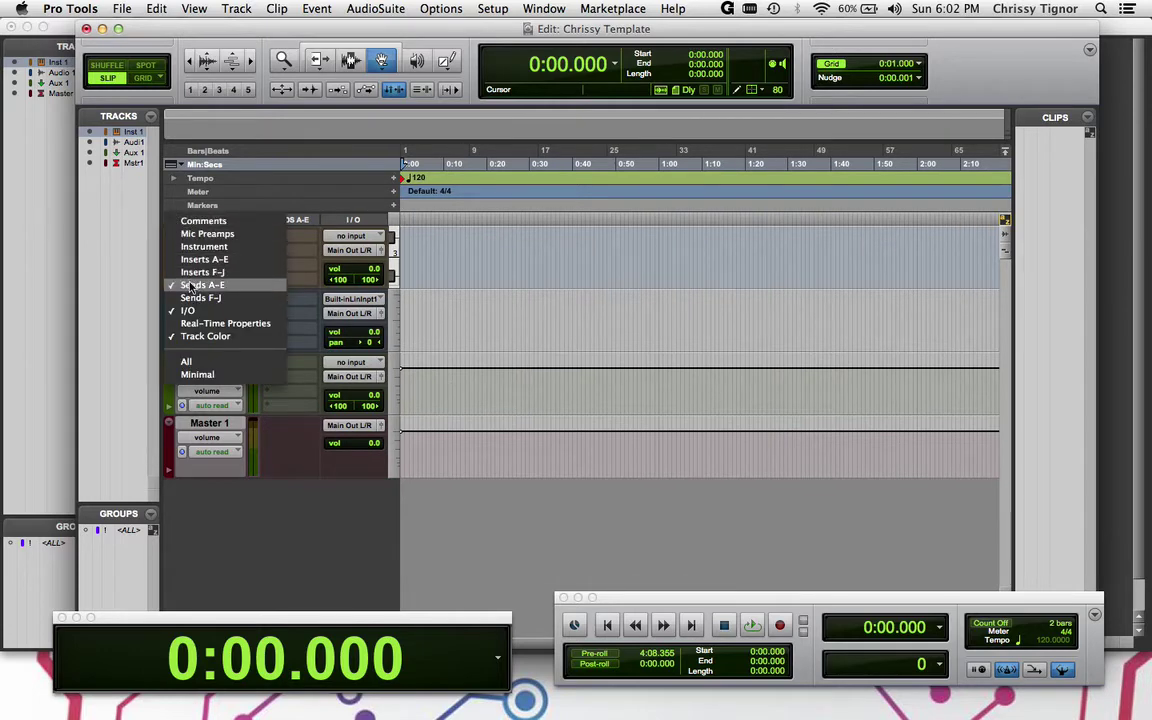
click(192, 281)
click(171, 219)
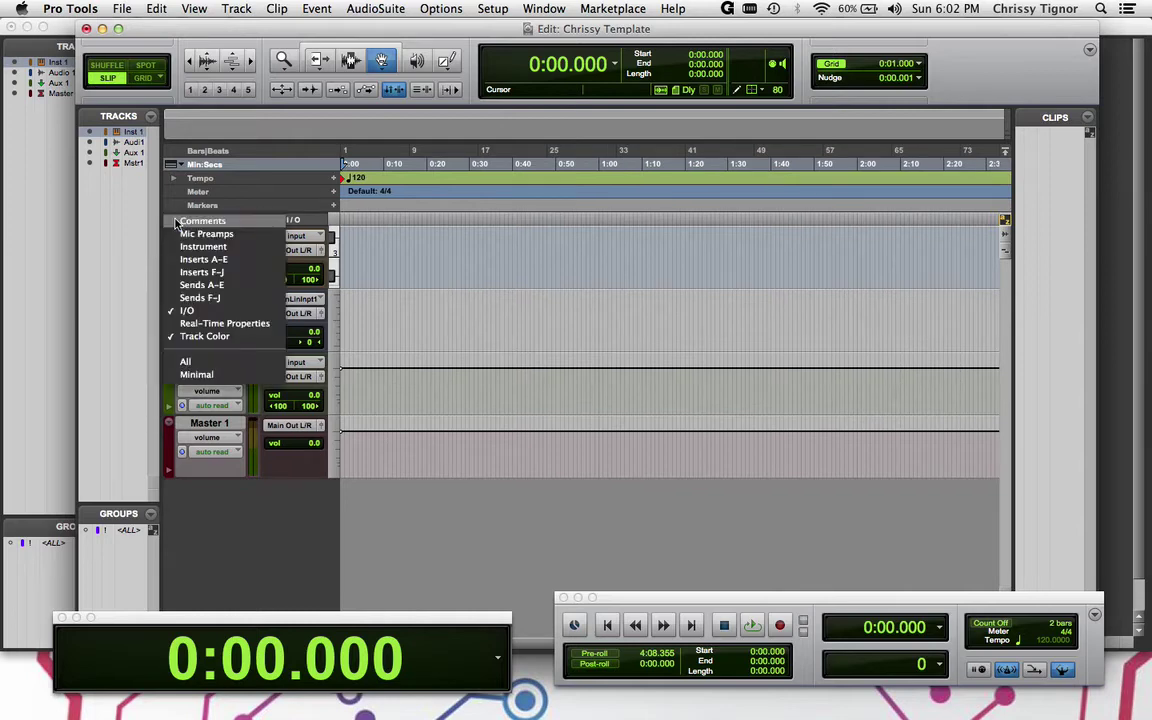
click(203, 259)
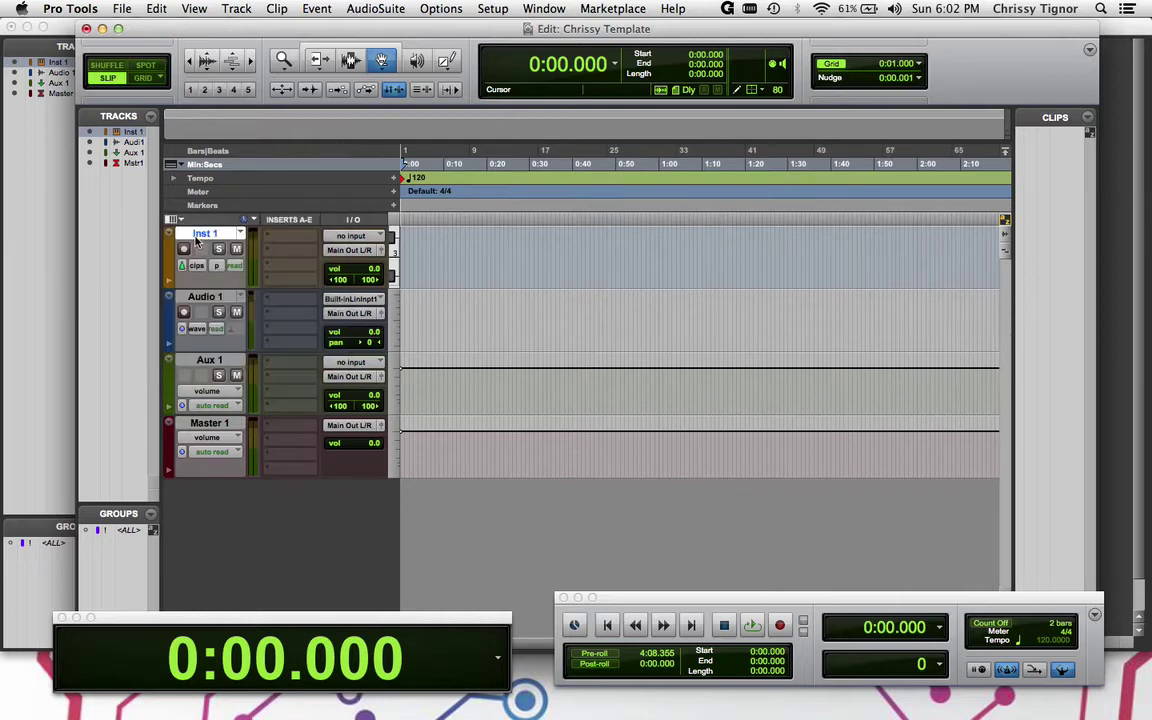
click(171, 219)
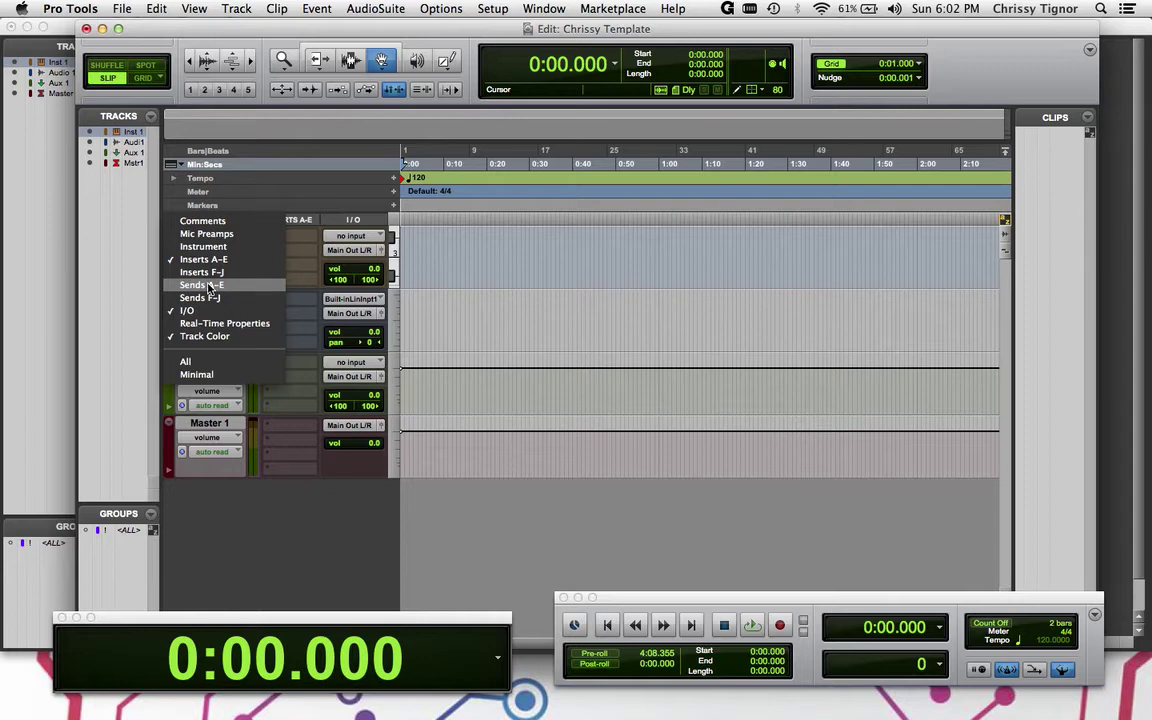
click(209, 286)
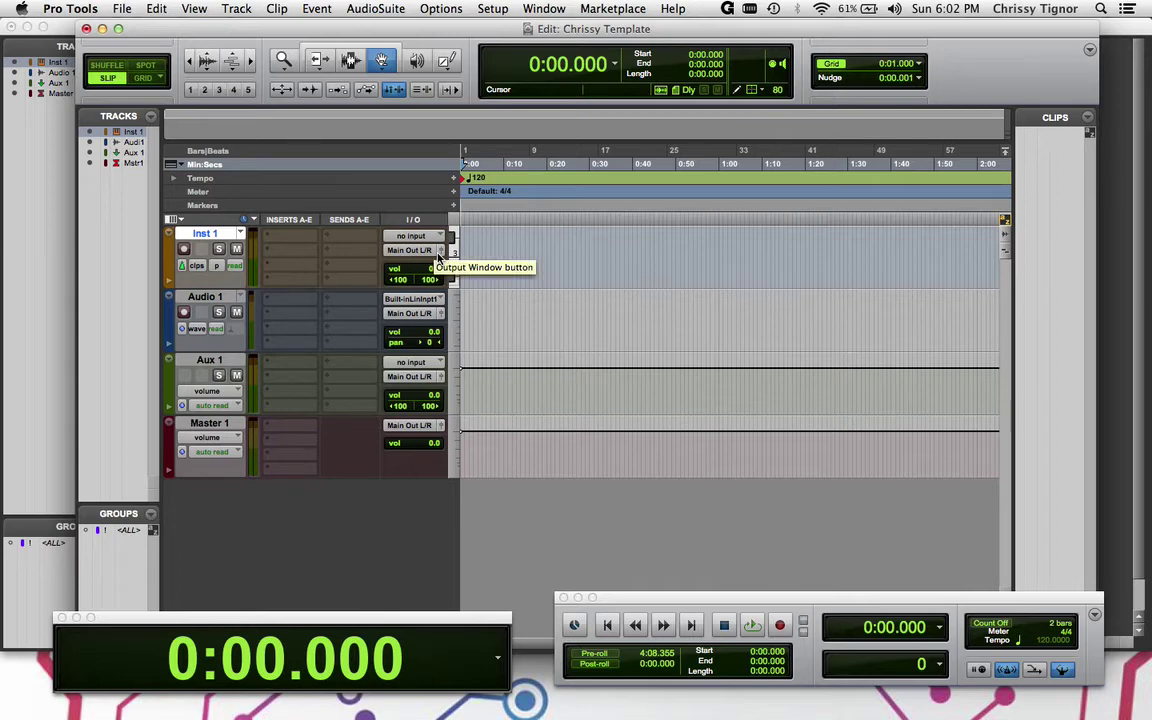
key(super+equal)
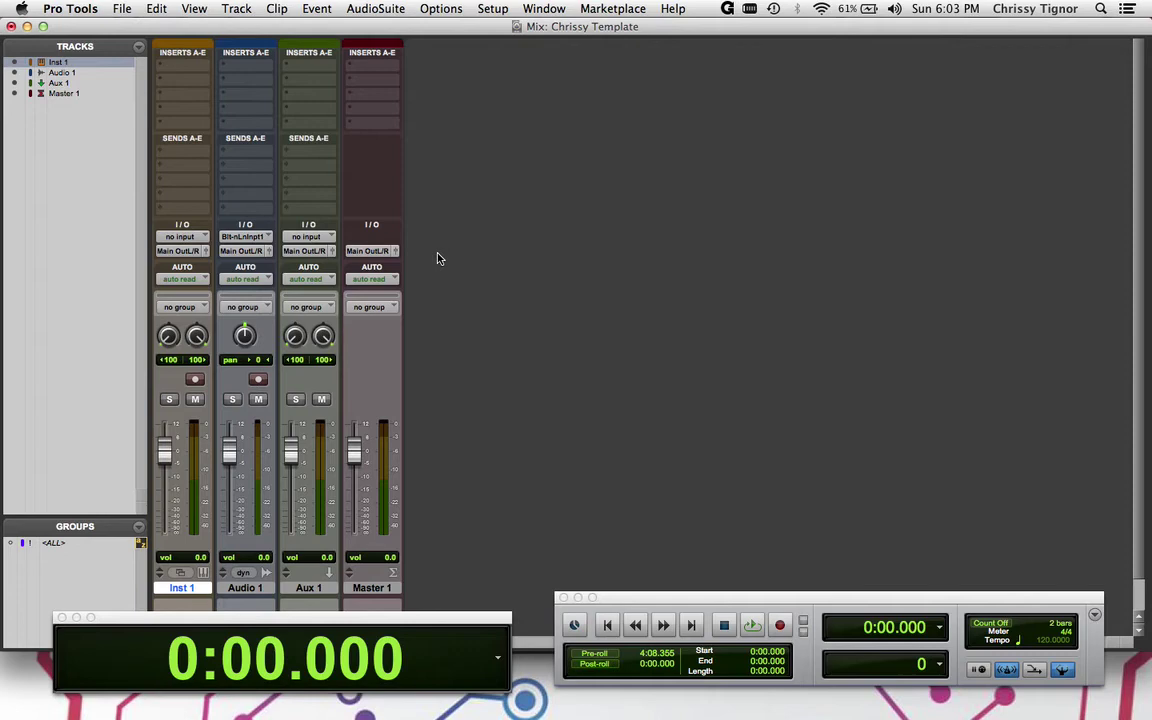
key(super+equal)
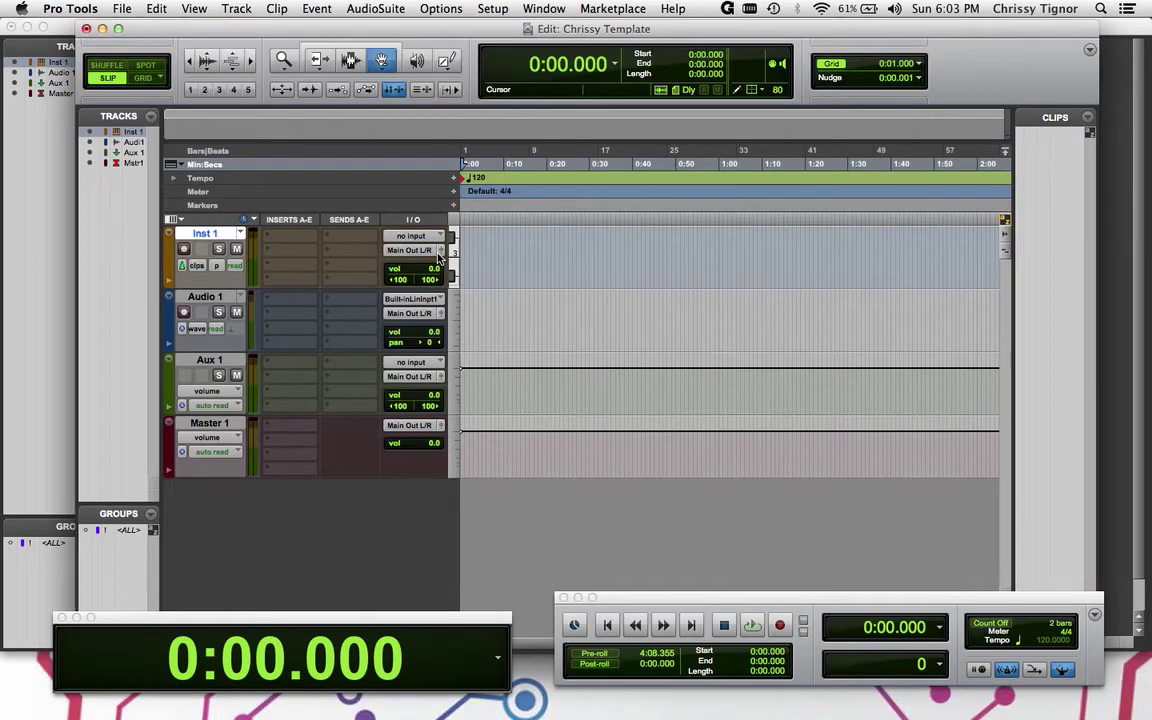
key(super+equal)
key(super+equal)
- Insert the Kontakt 5 instrument plug-in on Inst 1's first insert slot
click(283, 242)
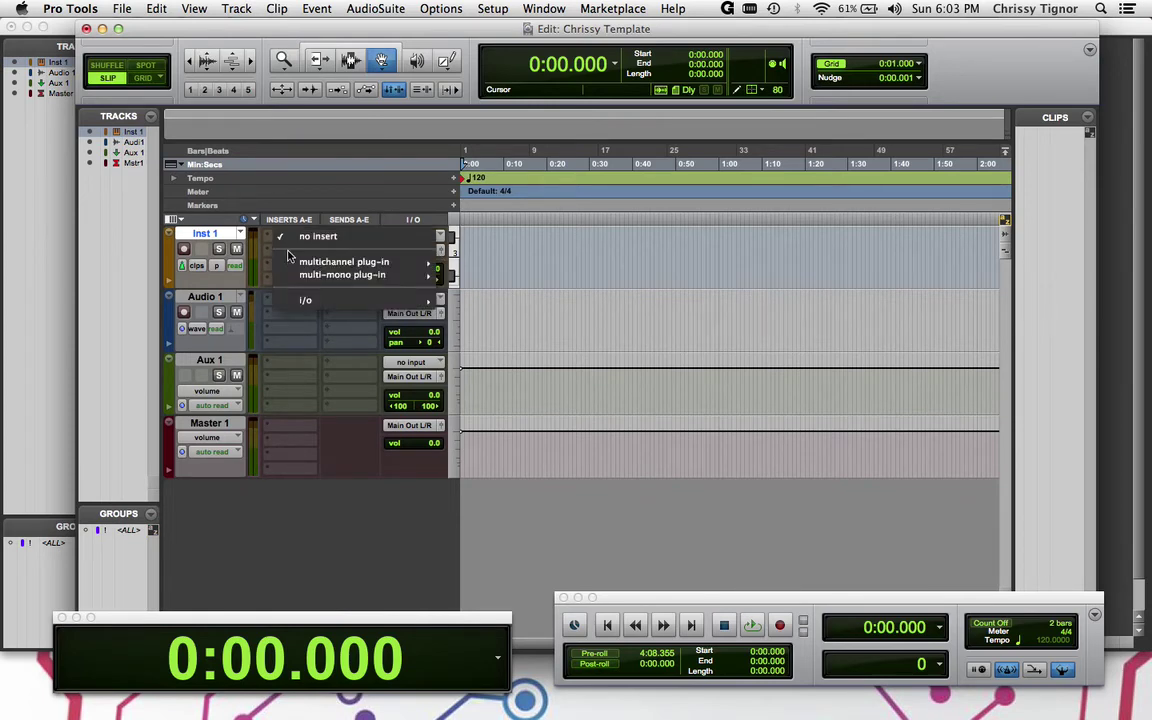
mouse_move(303, 258)
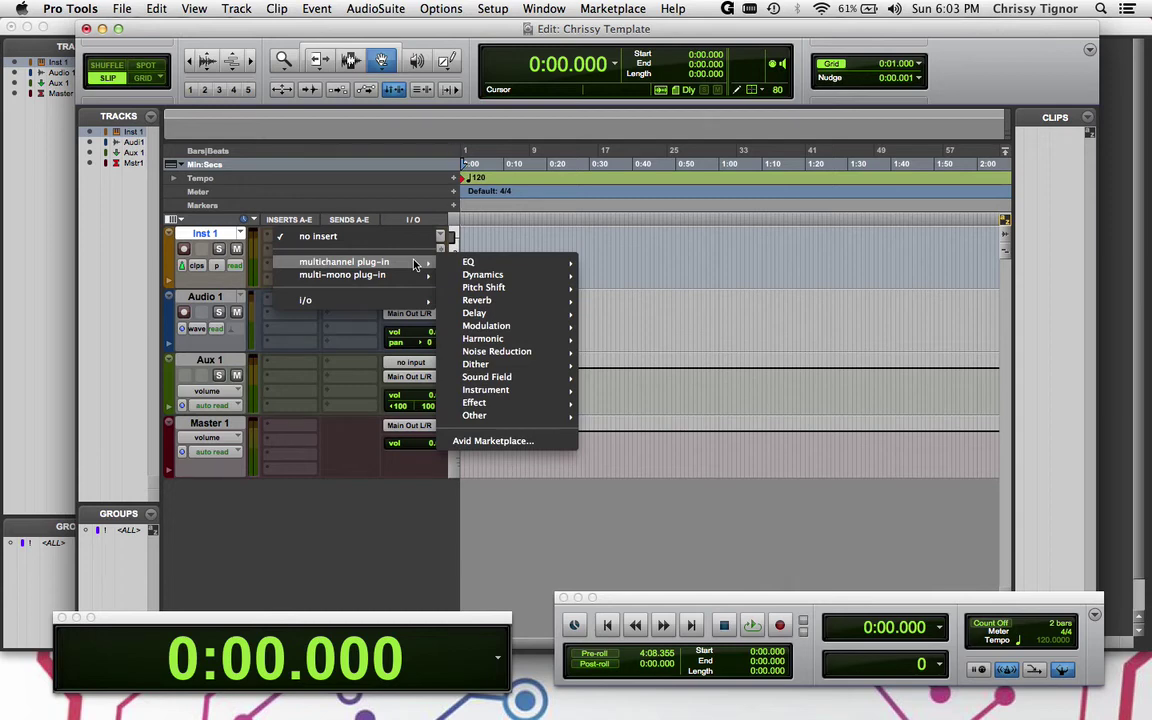
mouse_move(510, 390)
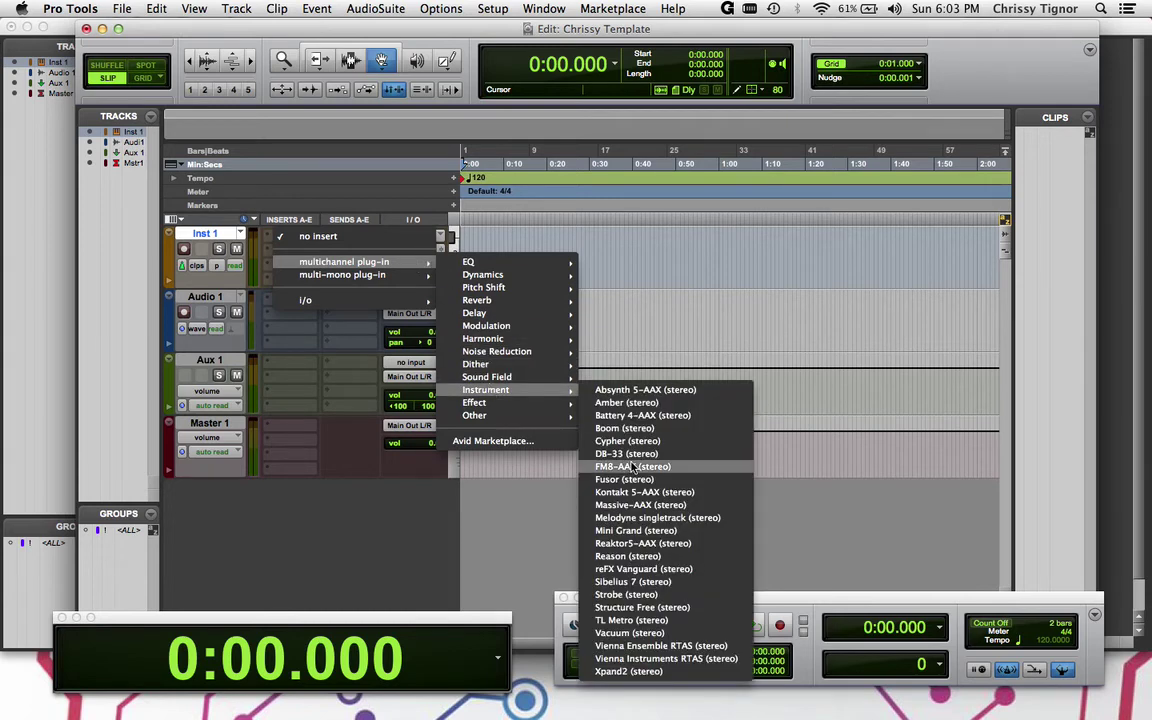
click(647, 492)
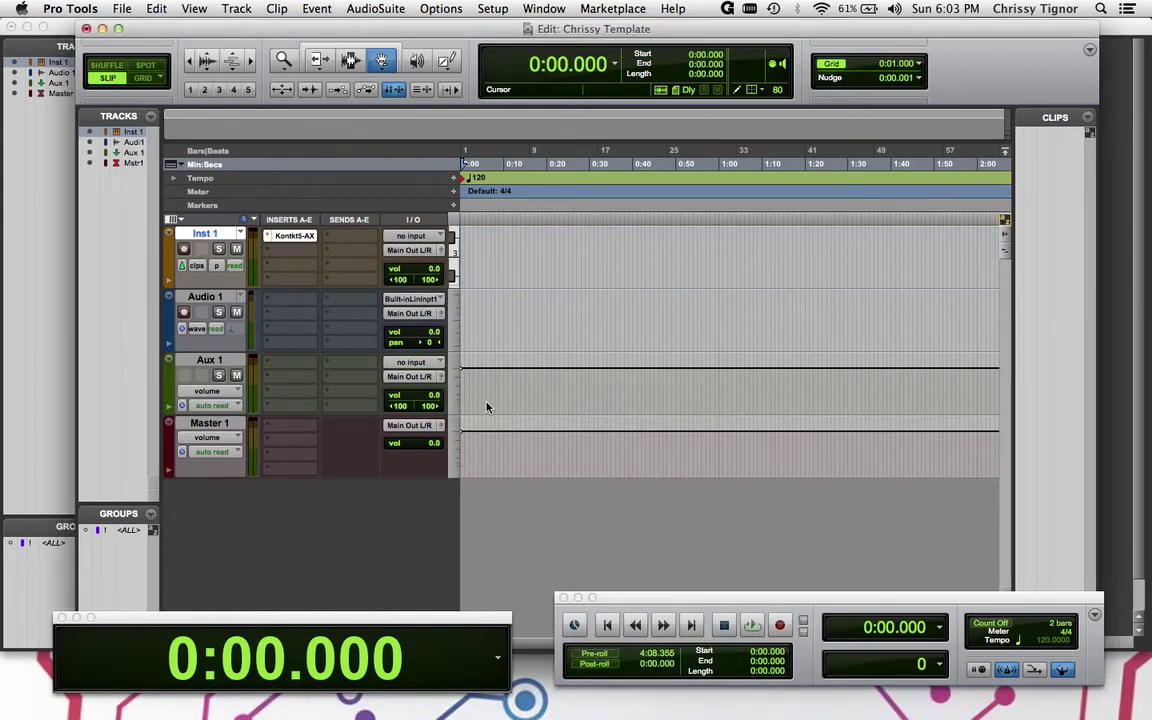
- Load the New York Pop me! concert grand into Kontakt and close its window
click(298, 238)
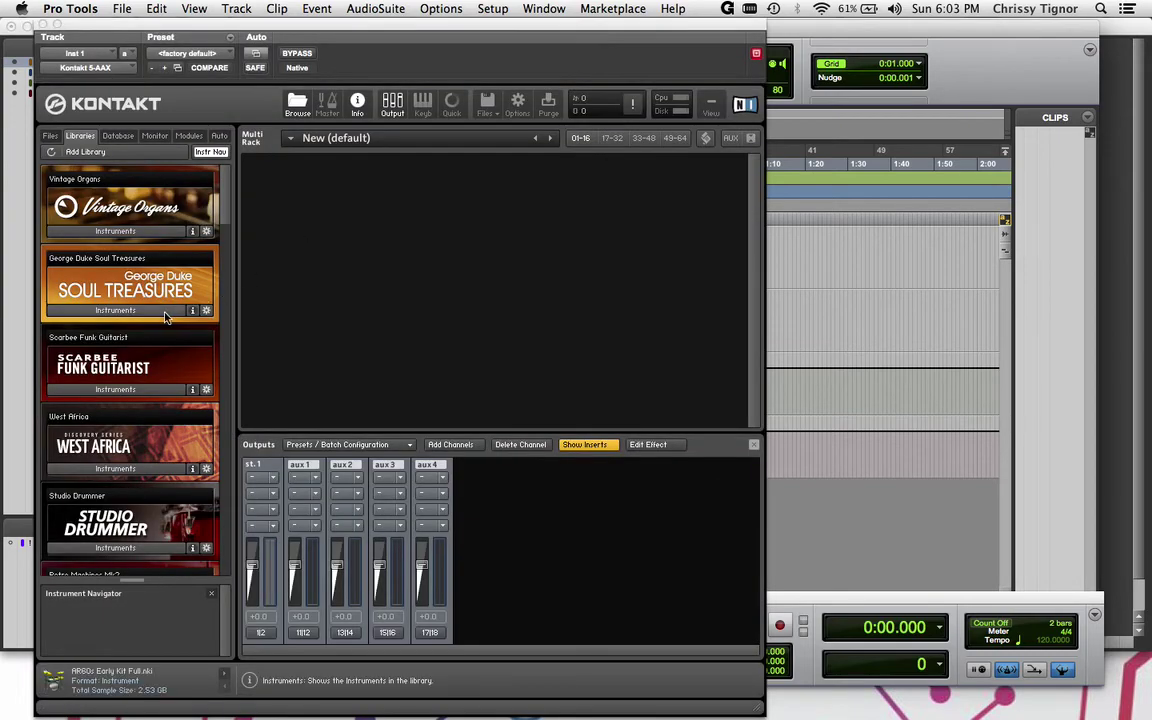
scroll(166, 317, down, 15)
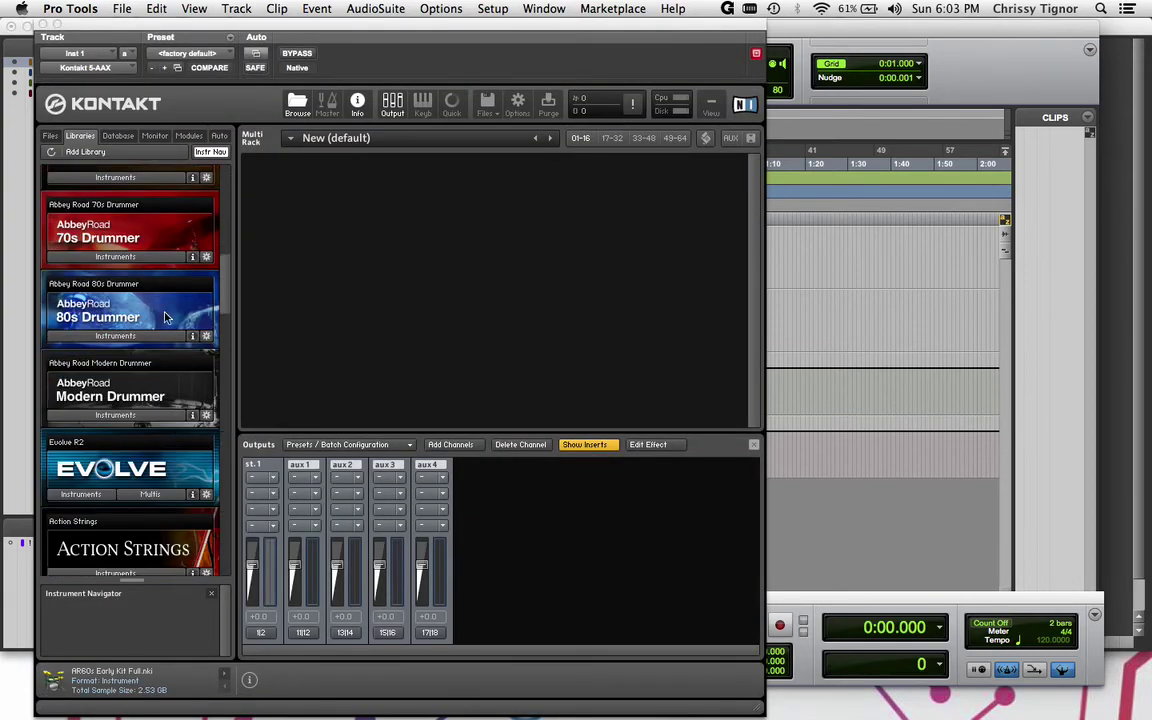
scroll(166, 317, down, 15)
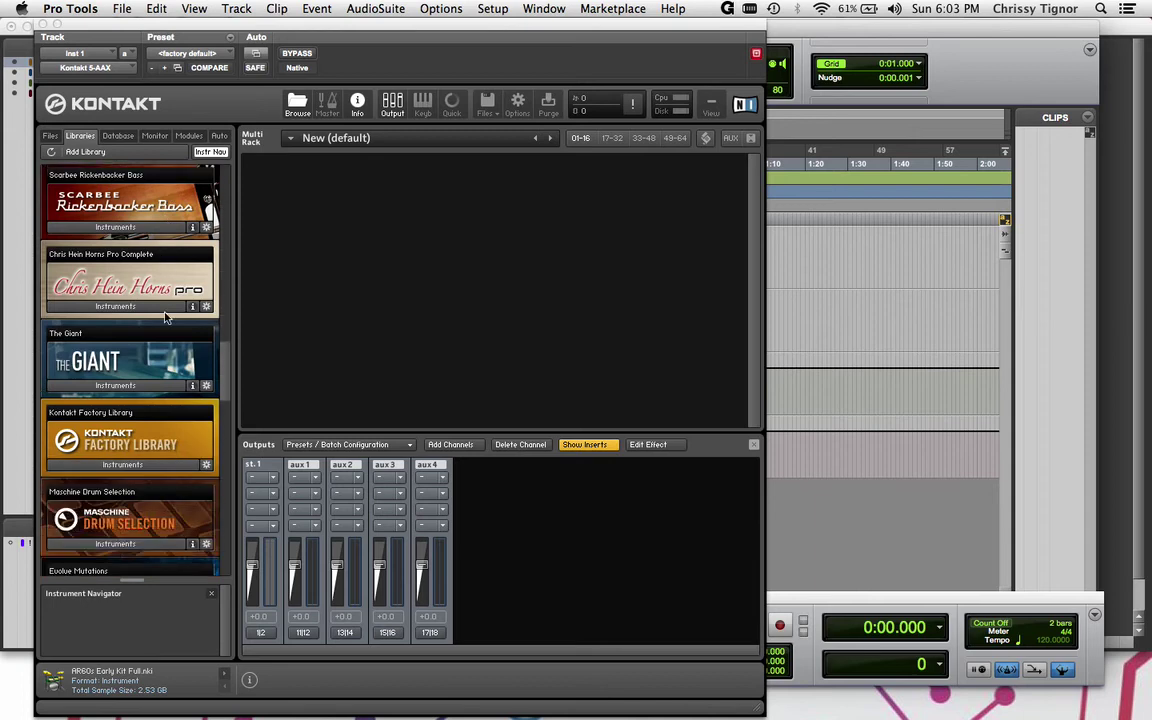
scroll(166, 317, down, 15)
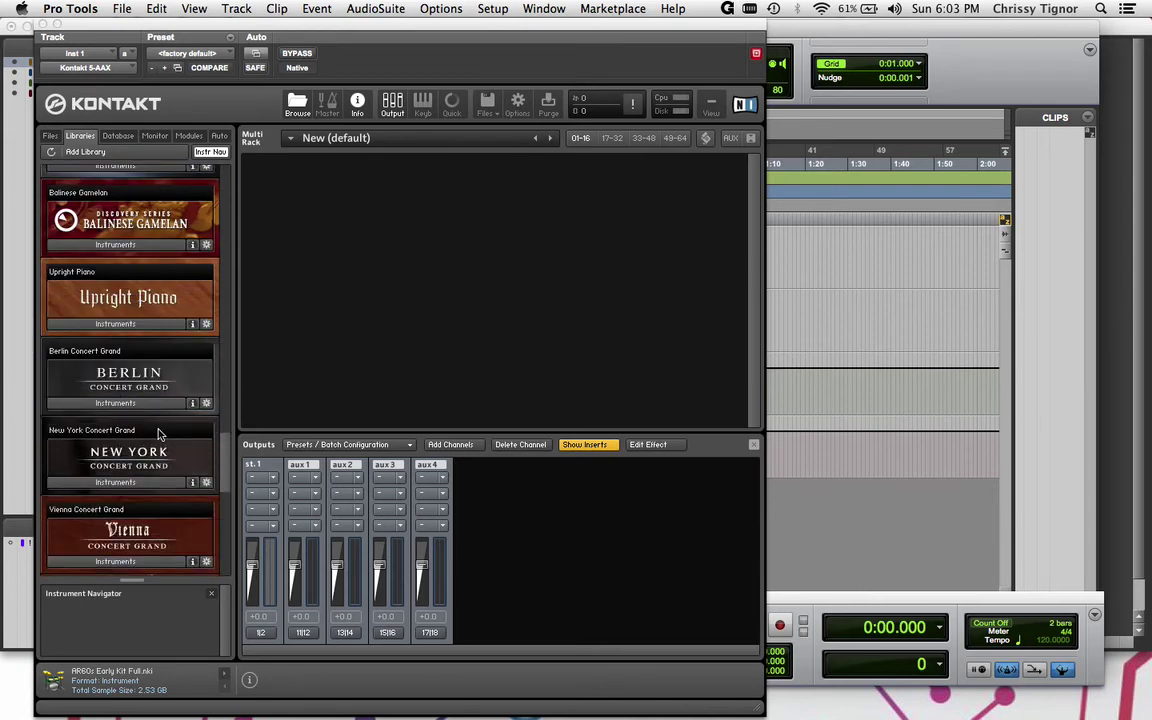
click(130, 482)
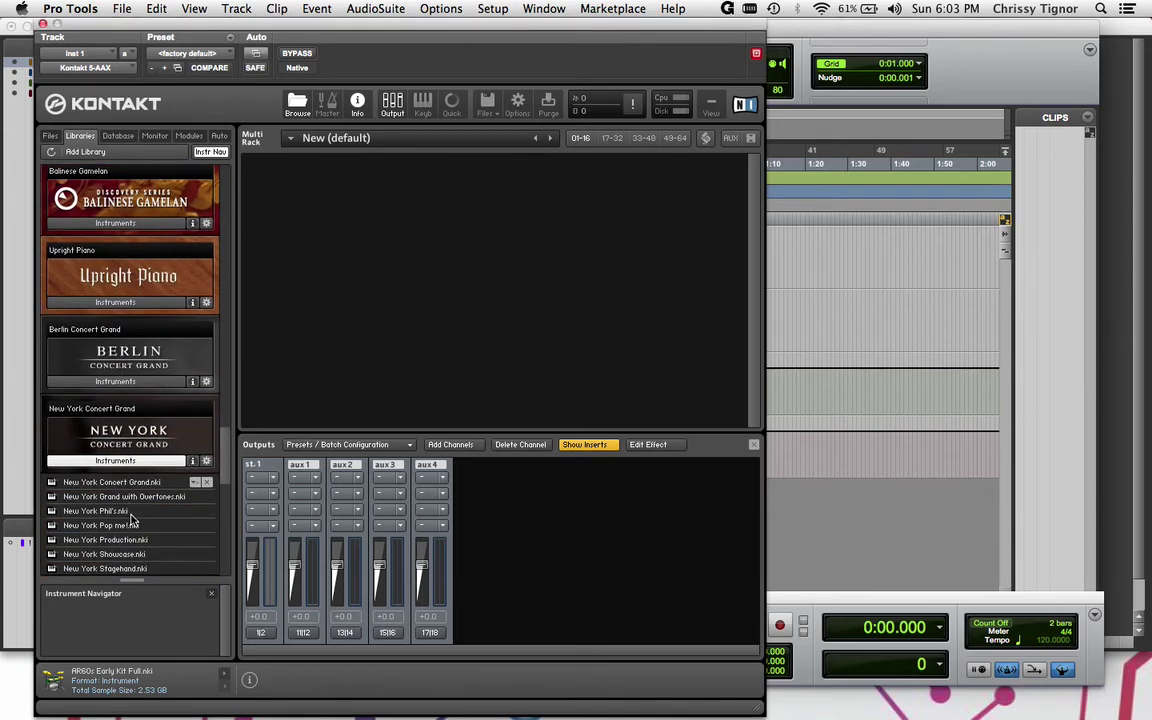
drag(131, 524, 362, 338)
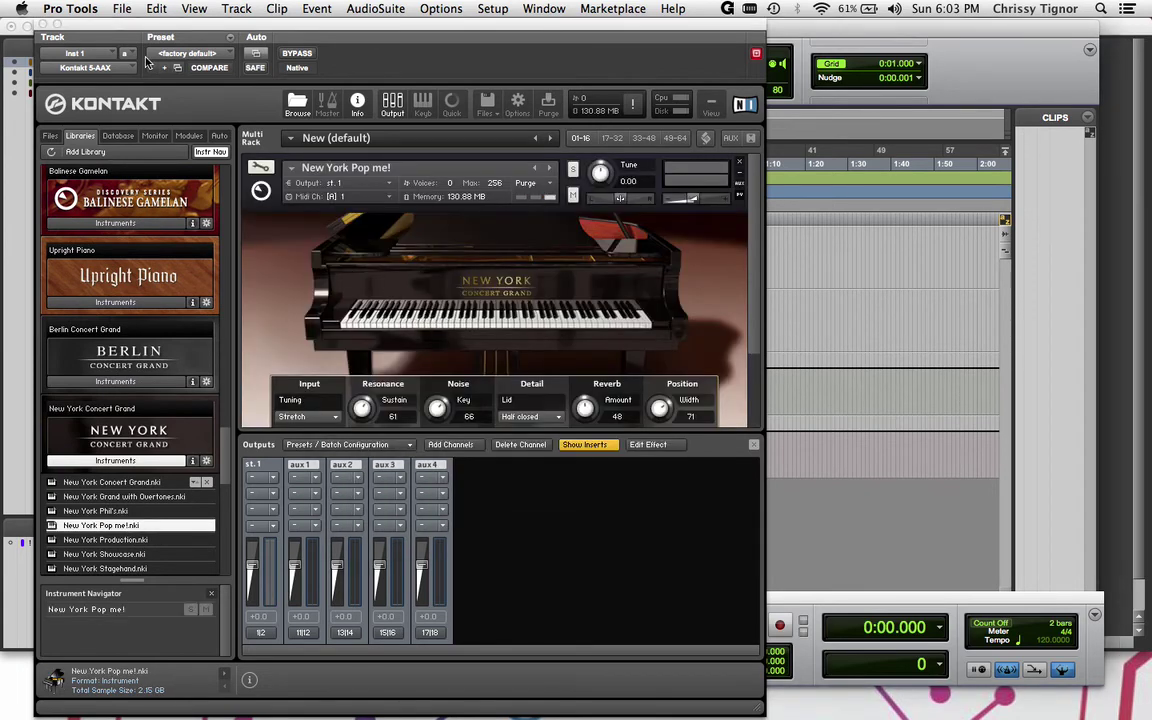
click(43, 24)
- Rename Inst 1, Audio 1 and Aux 1 to PIANO, VOICE and REVERB
double_click(222, 235)
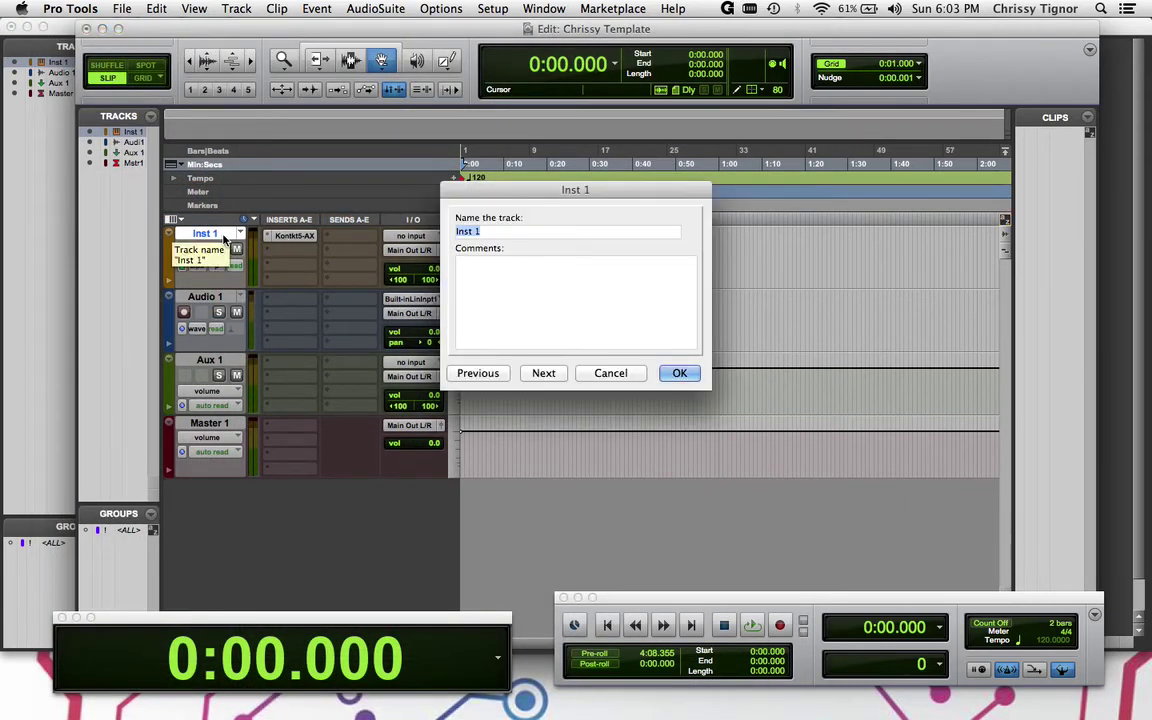
text(Pl)
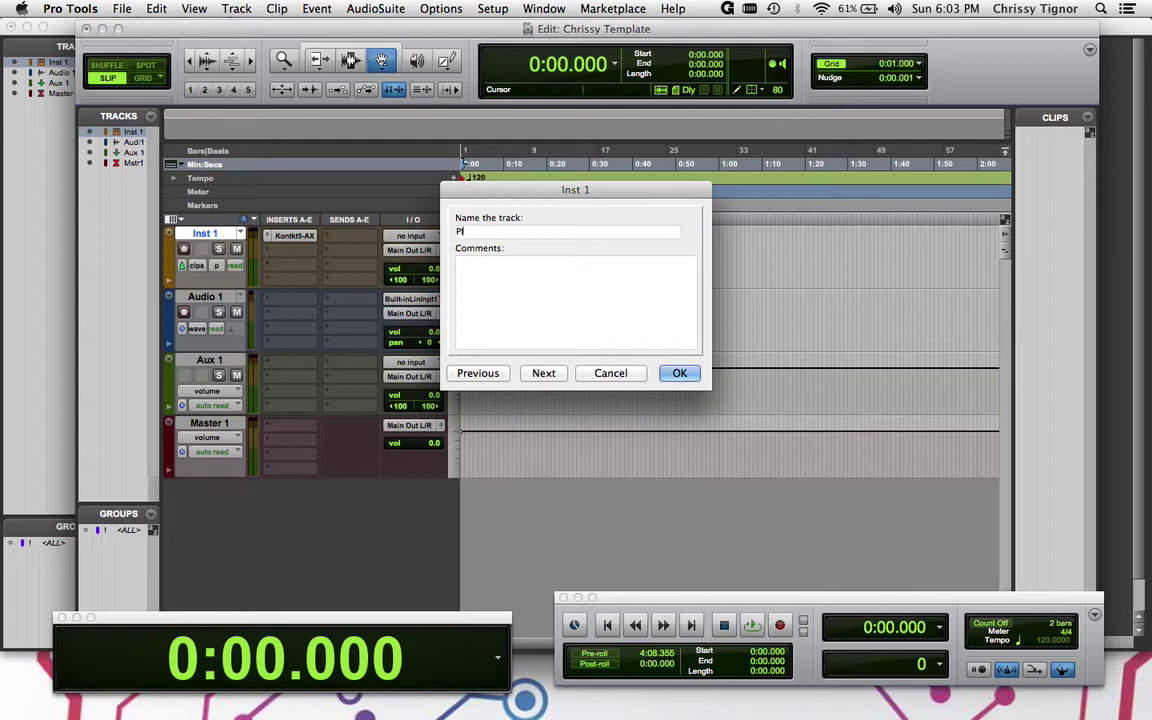
text(ANO)
key(Return)
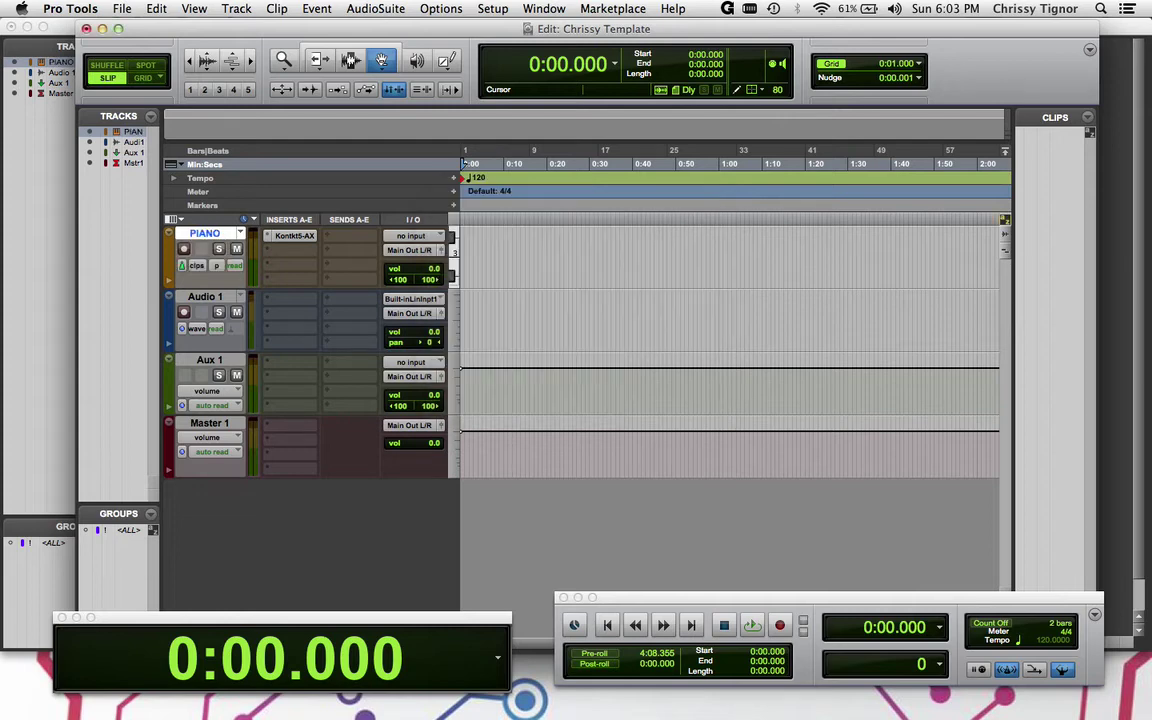
double_click(205, 297)
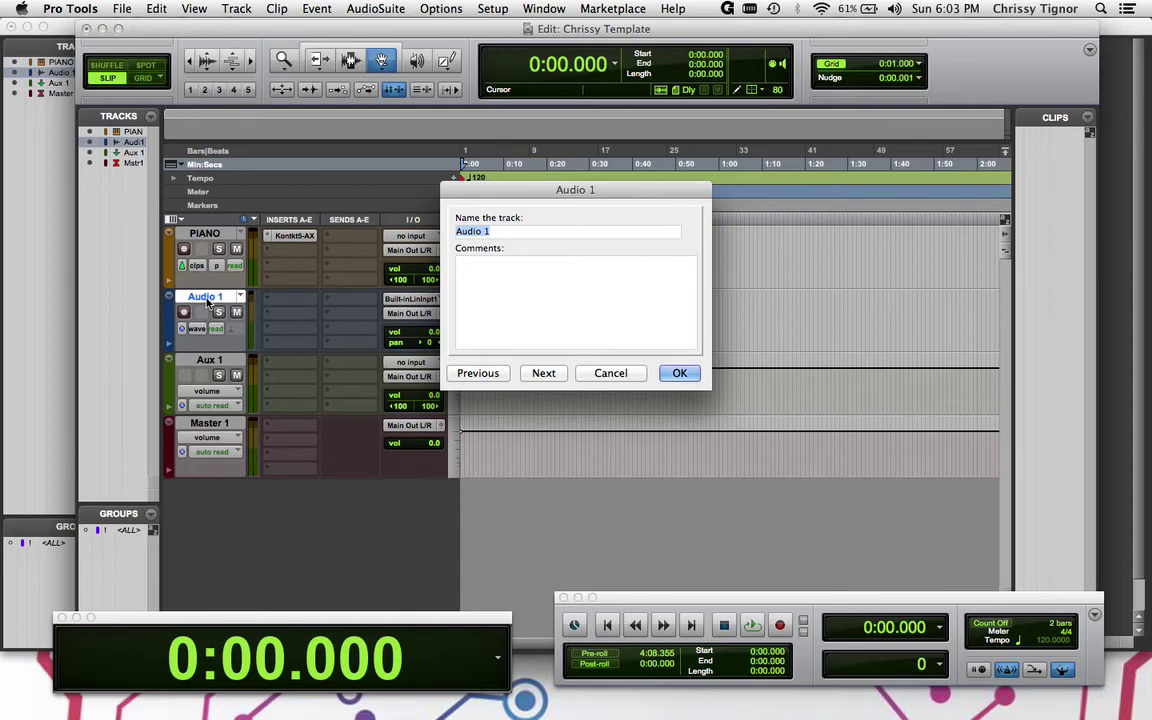
text(VOICE)
key(Return)
double_click(211, 362)
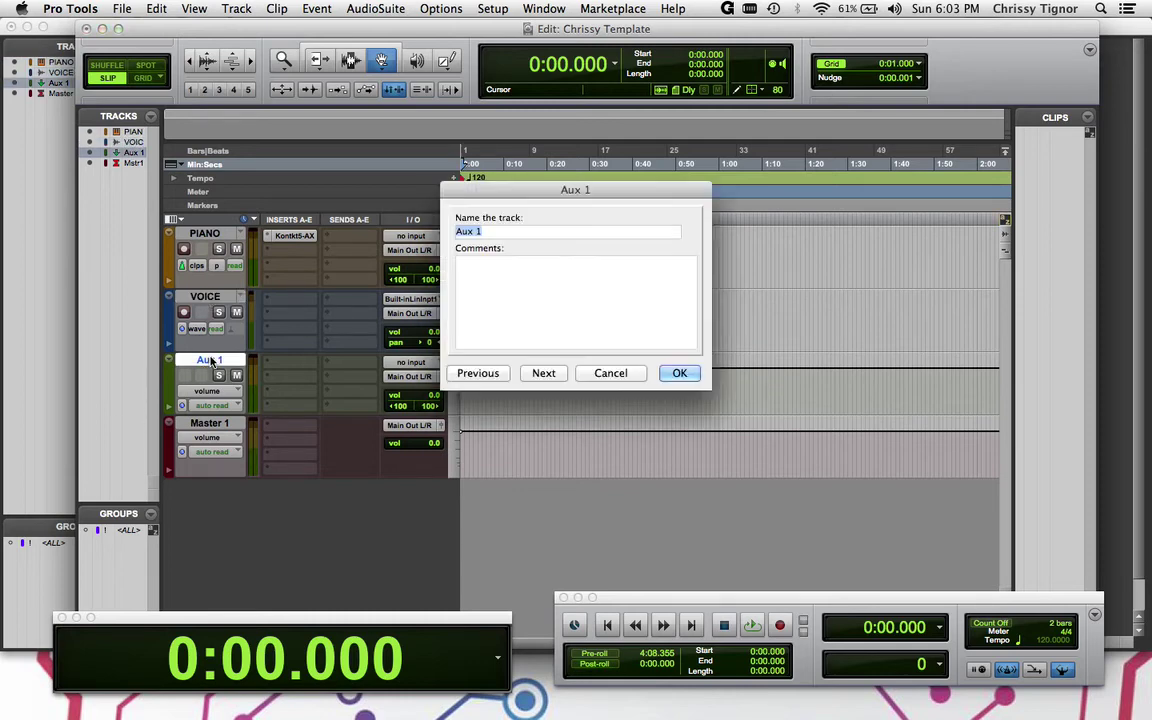
text(REVERB)
key(Return)
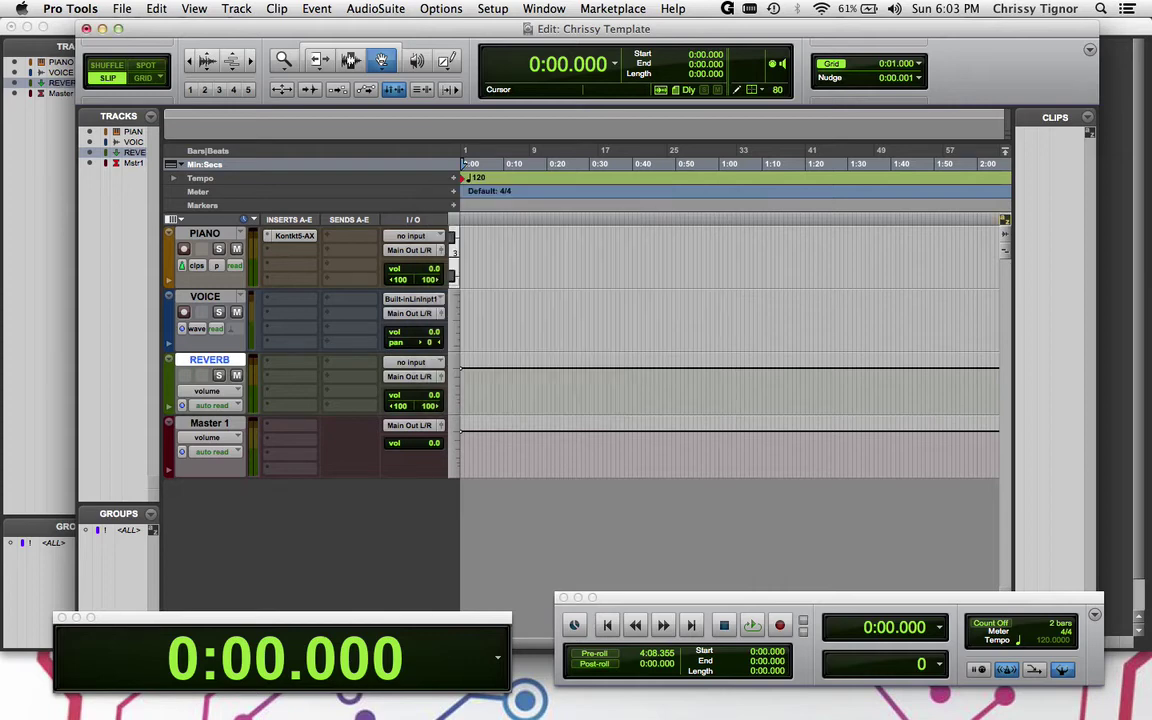
- Insert stereo RVerb on the REVERB track and set its input to Bus 1-2
click(298, 366)
mouse_move(360, 388)
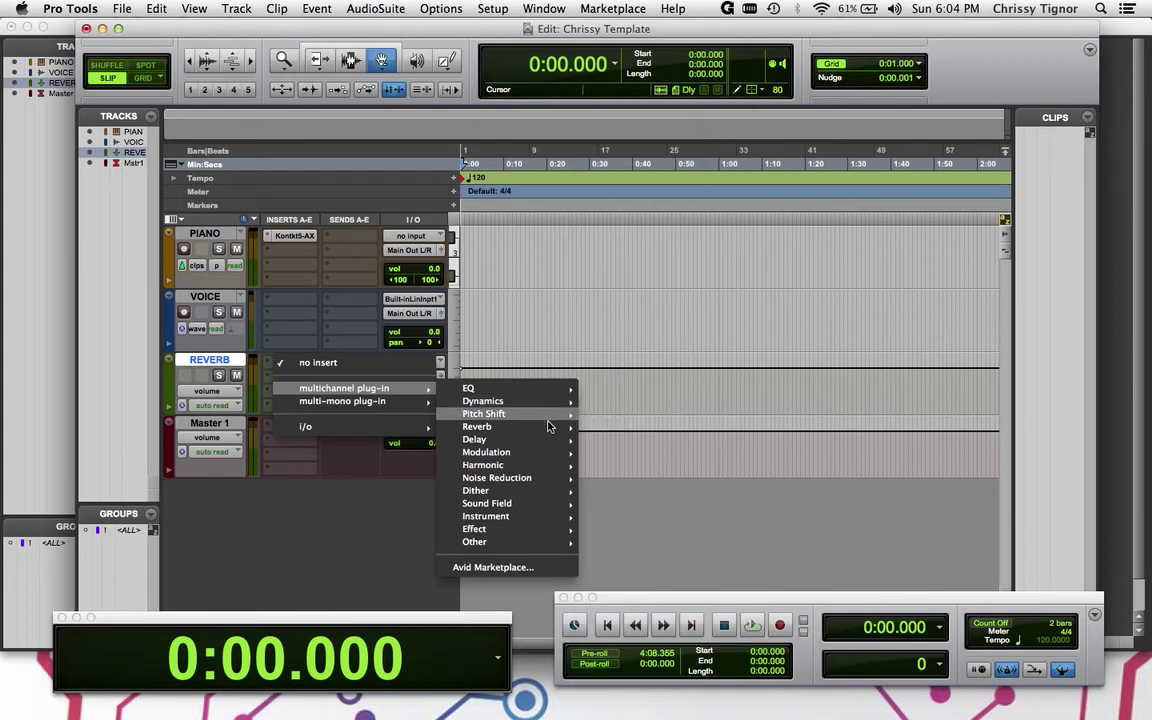
mouse_move(549, 428)
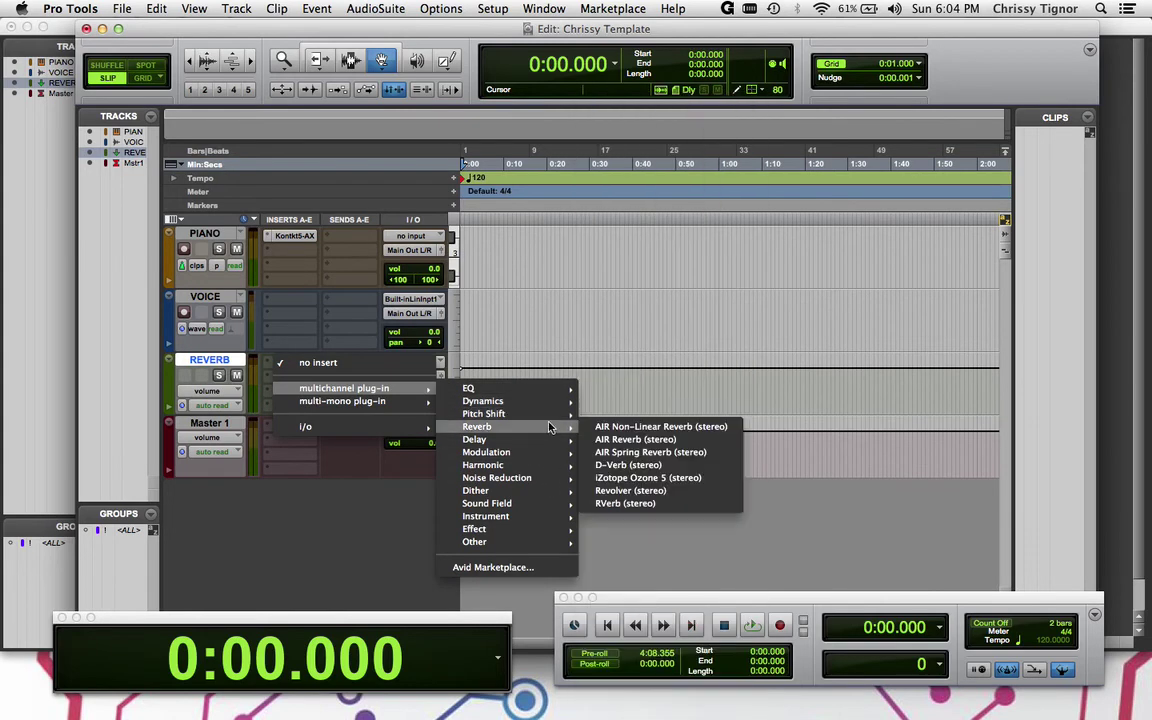
click(642, 504)
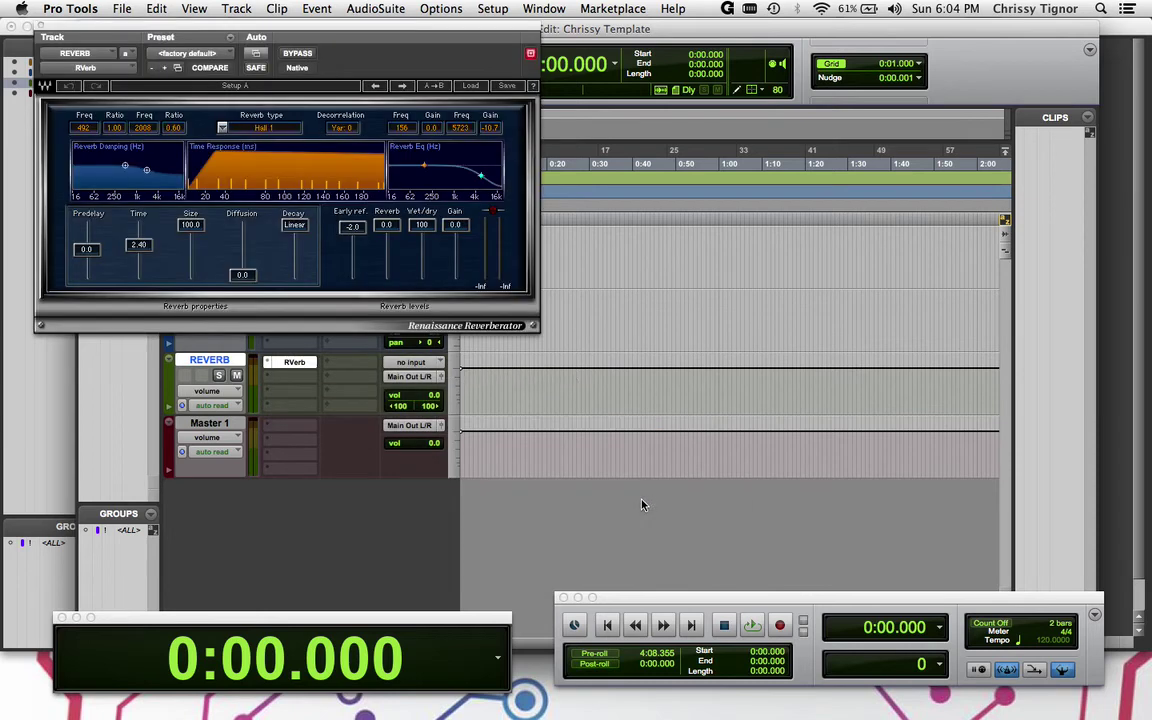
click(40, 28)
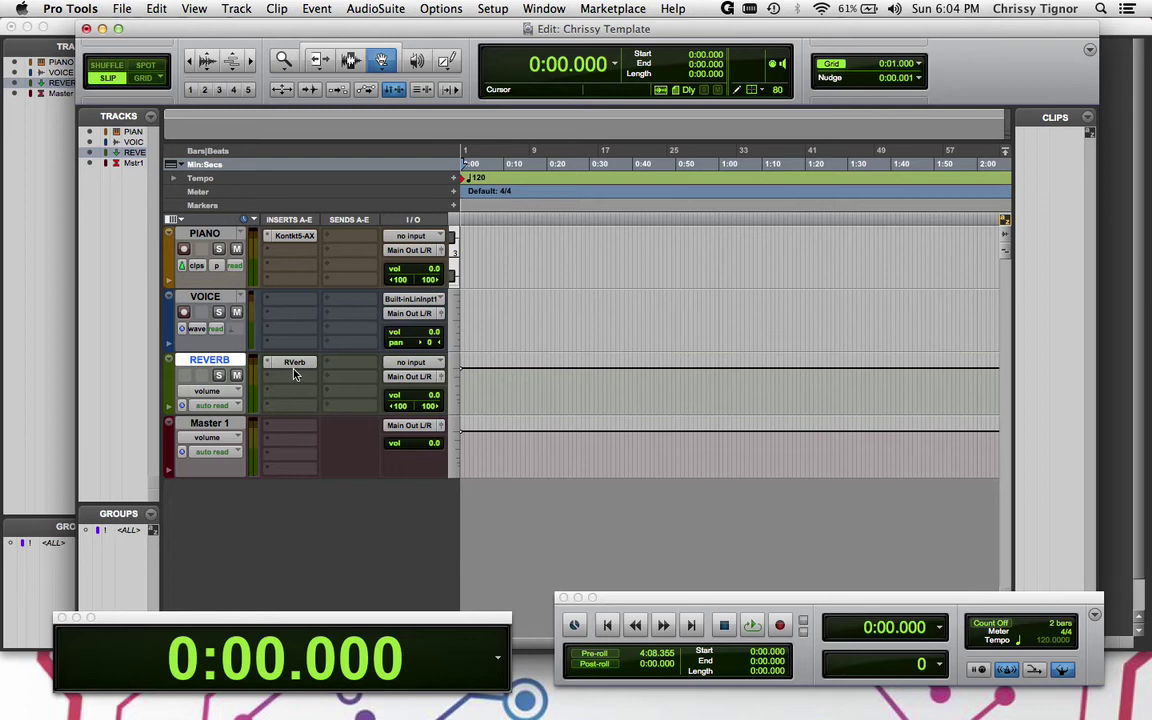
click(430, 366)
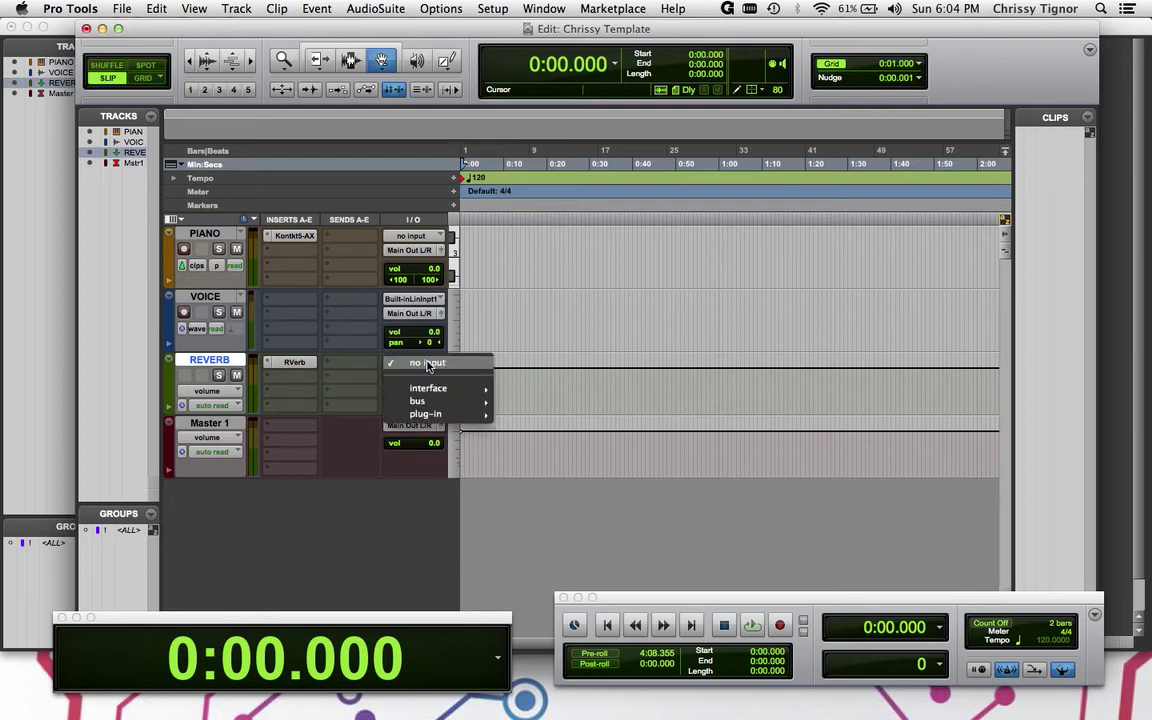
mouse_move(450, 401)
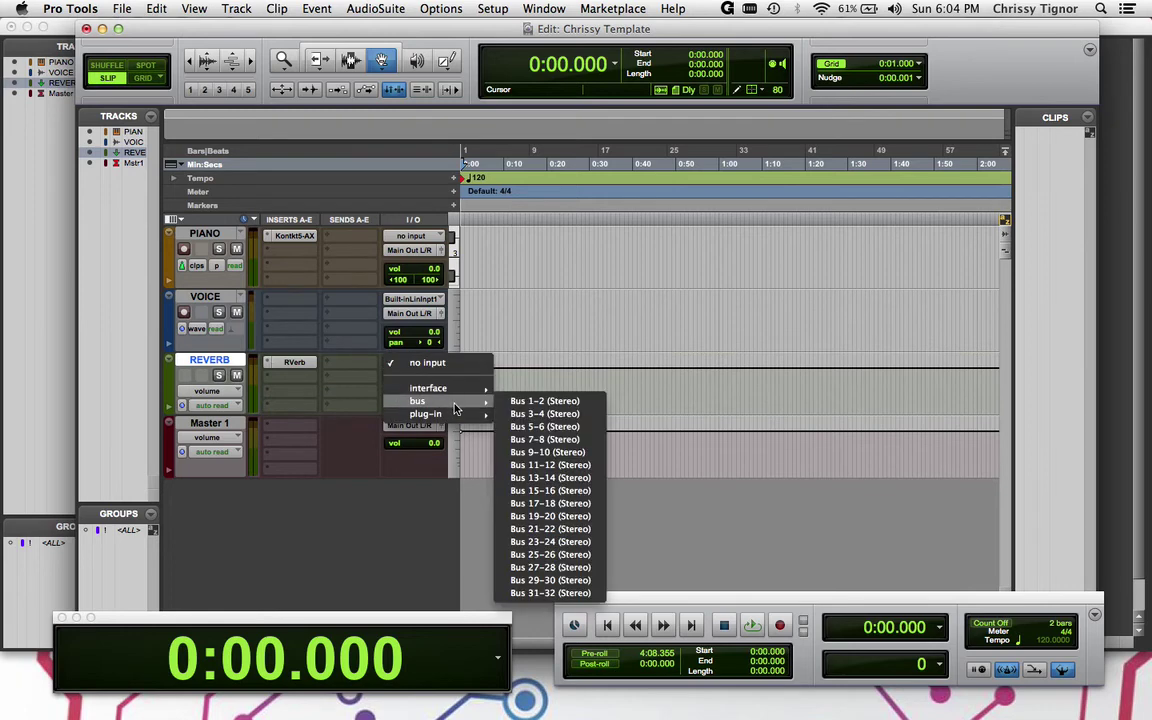
click(518, 403)
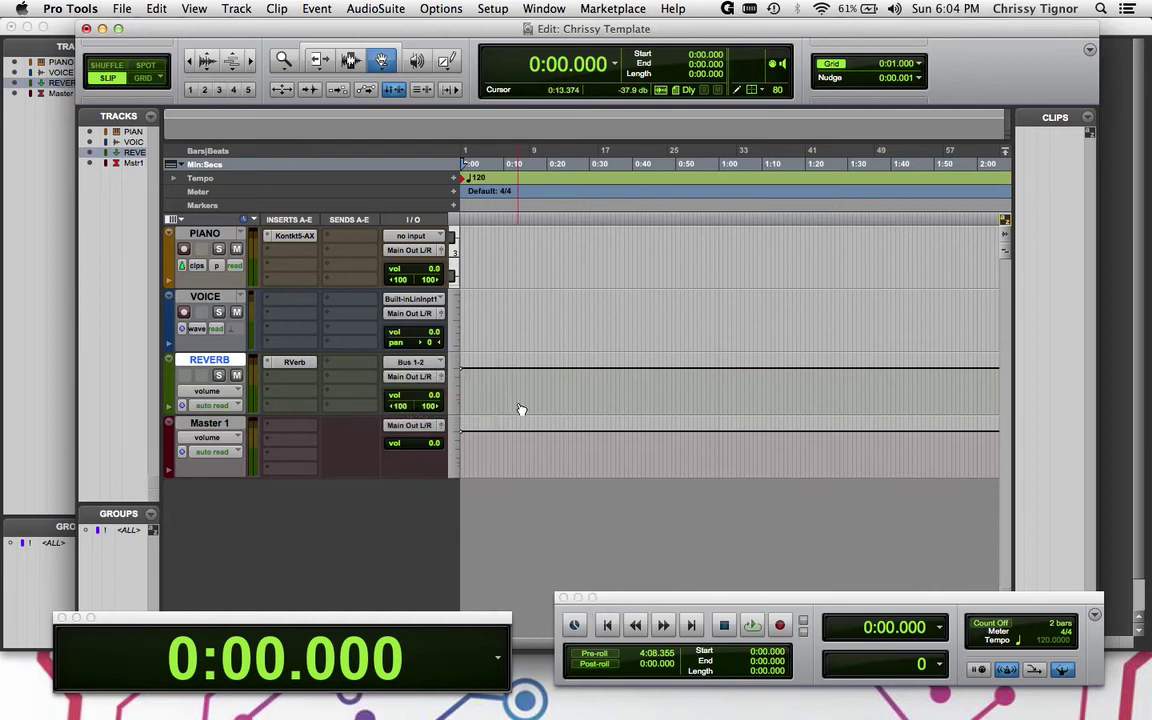
- Add a PIANO send to Bus 1-2 with its level at -18.8
click(350, 247)
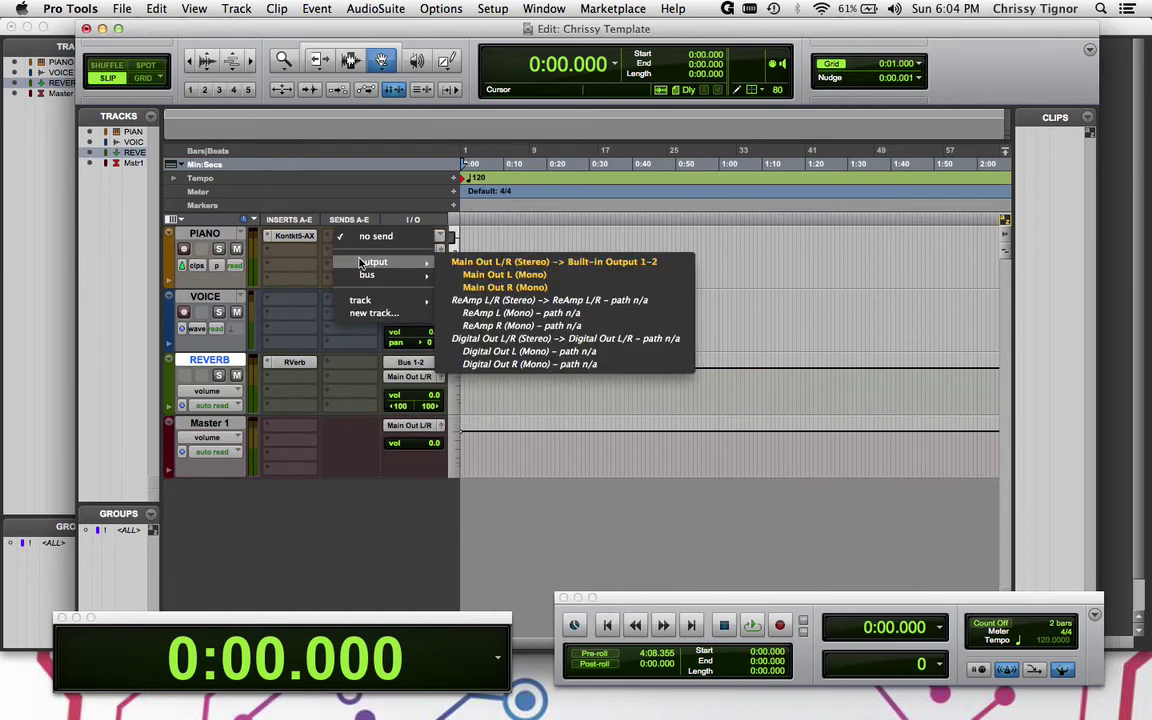
mouse_move(410, 274)
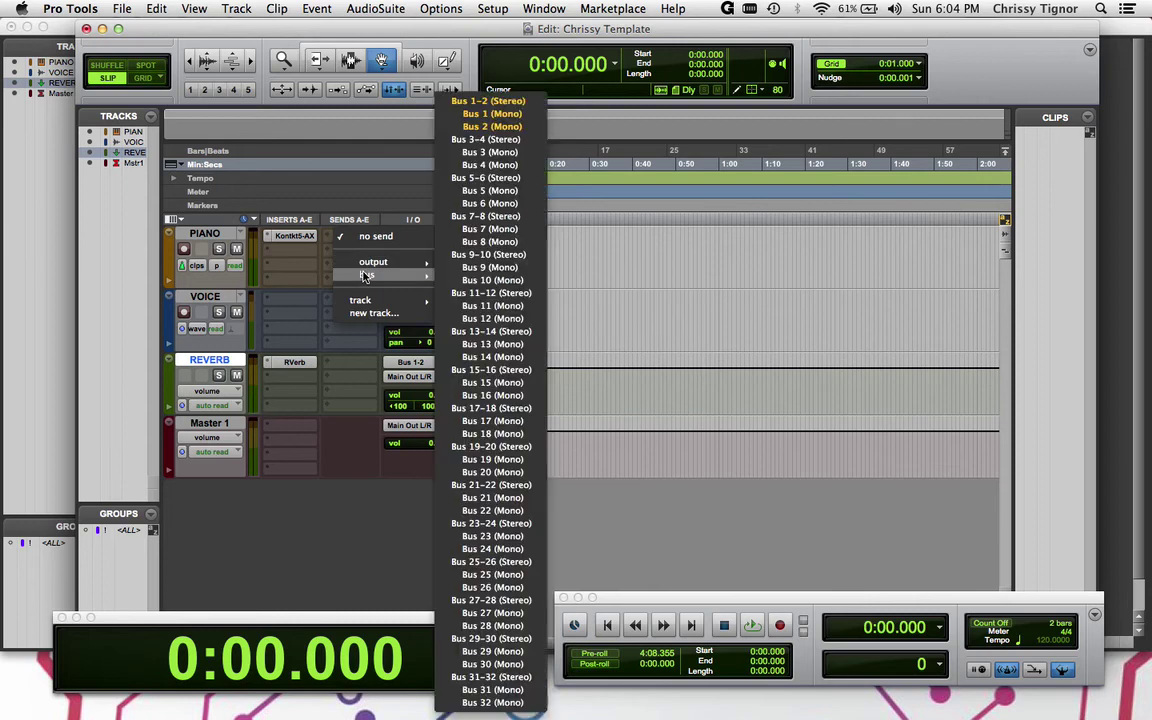
click(488, 101)
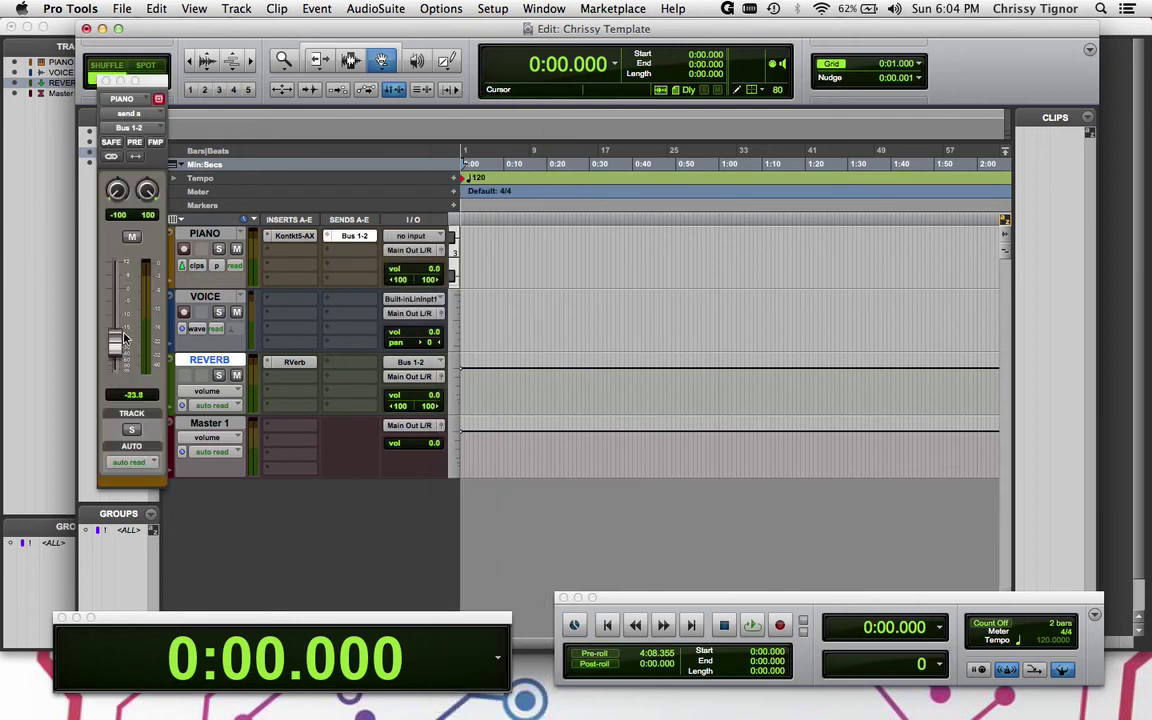
mouse_move(123, 340)
mouse_down()
mouse_move(118, 278)
mouse_move(118, 336)
mouse_up()
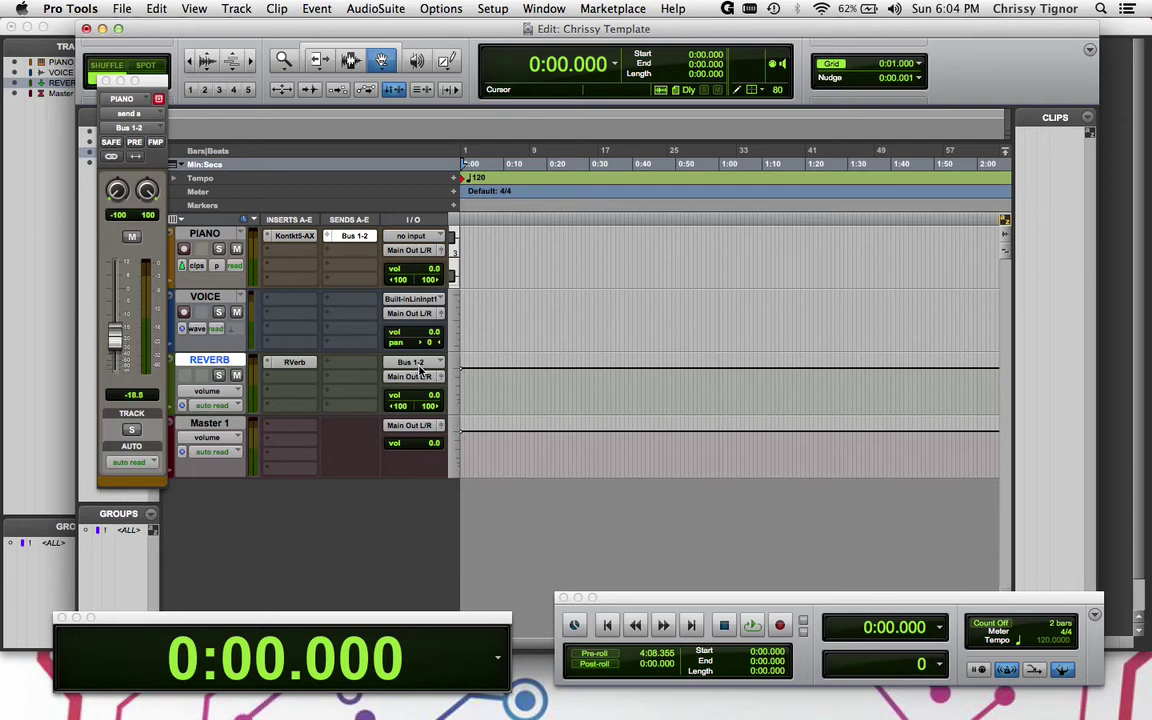
click(106, 80)
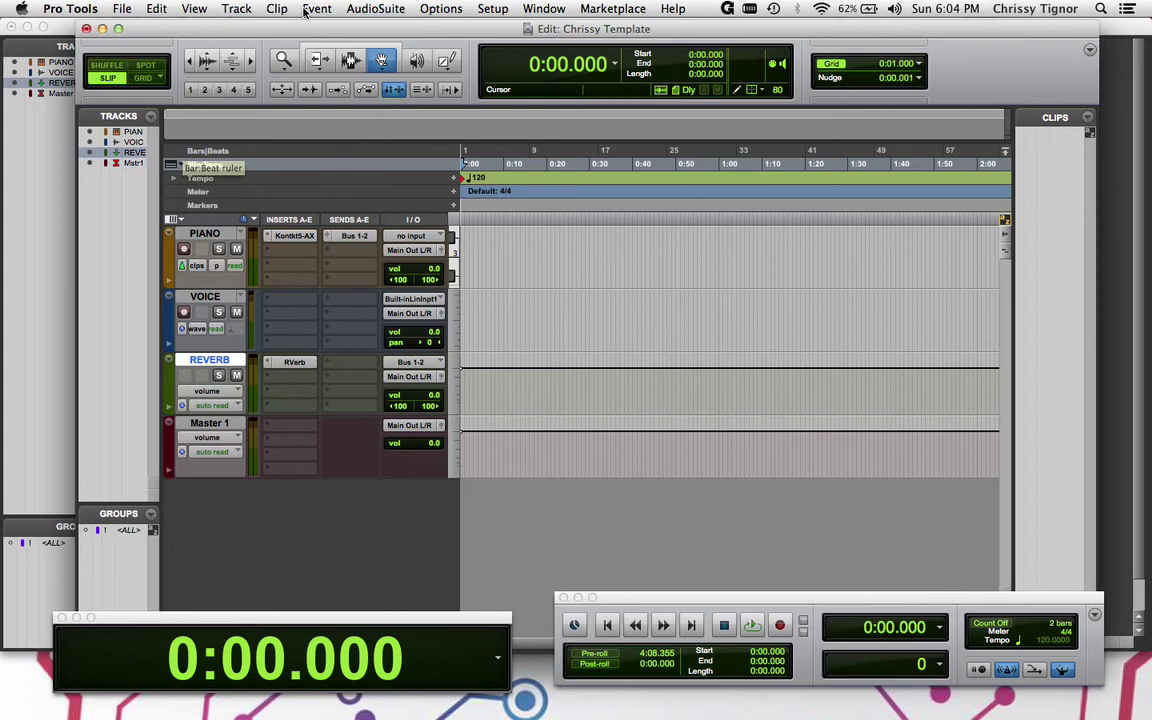
- Create a Click track and move it to the top of the session
click(237, 9)
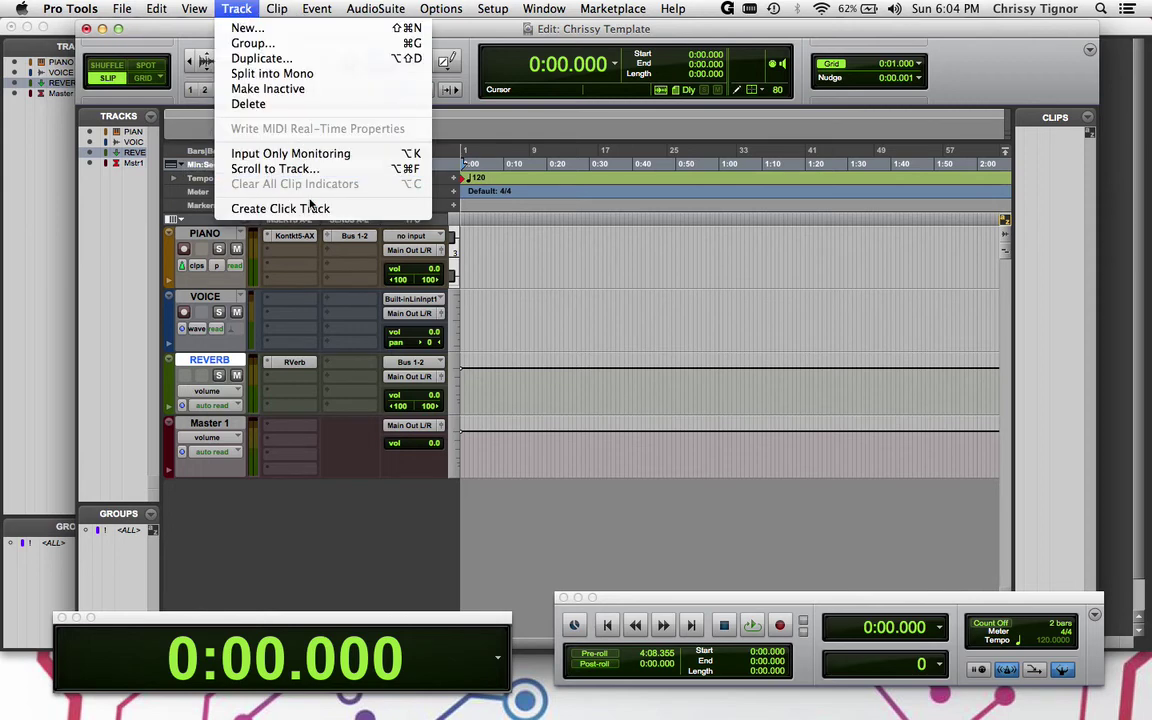
click(283, 192)
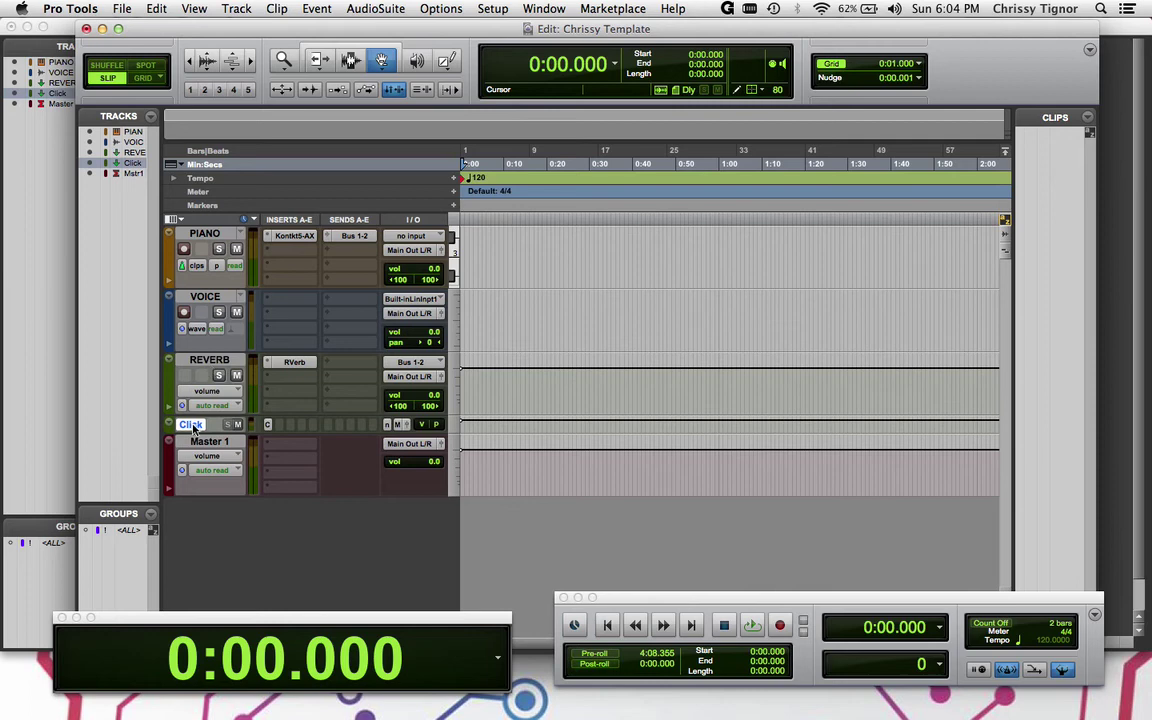
drag(190, 424, 198, 228)
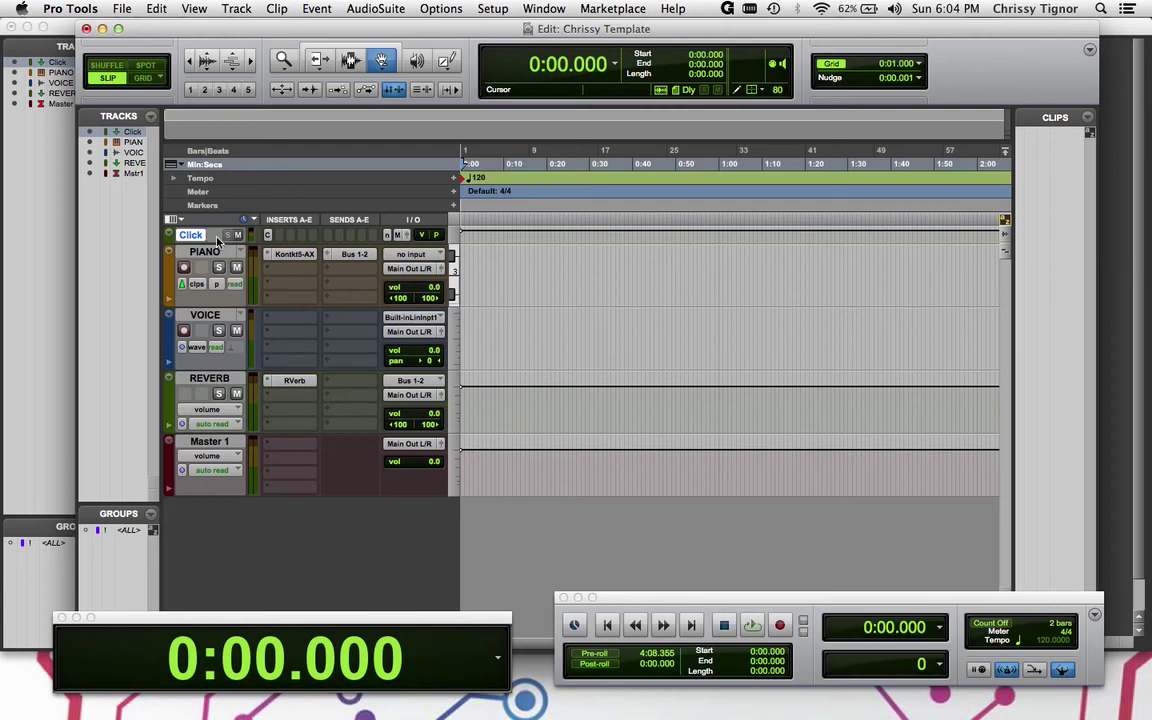
- Play and stop the session to test the click
key(space)
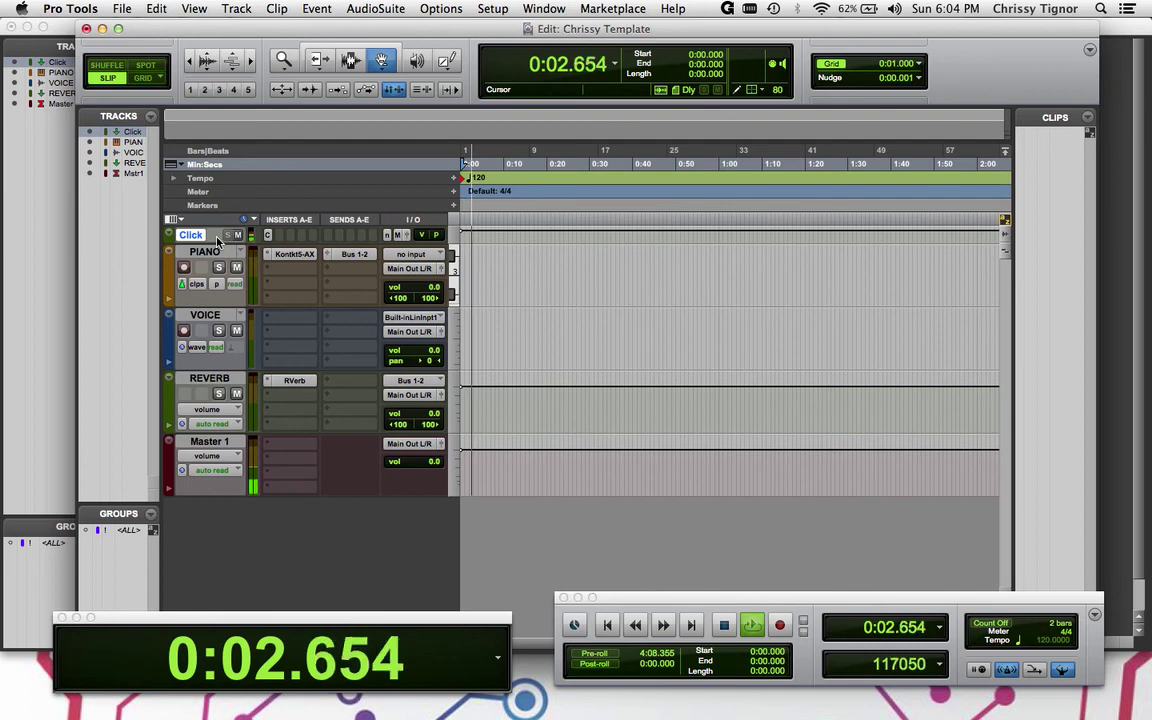
key(space)
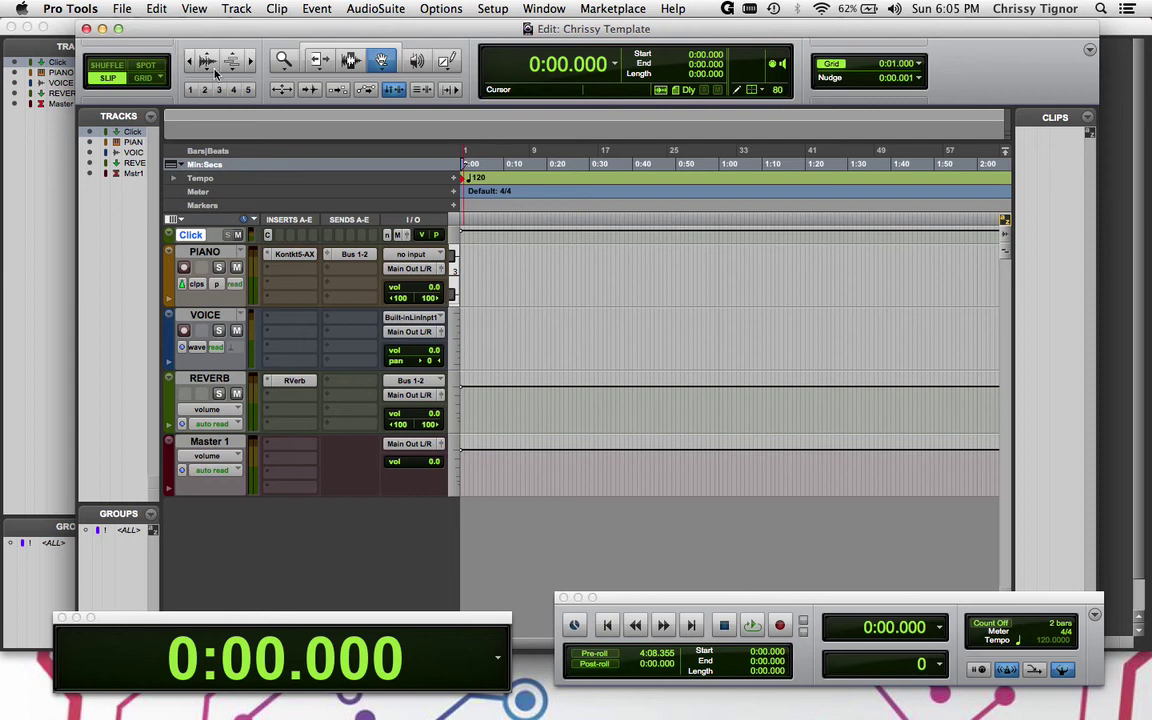
click(122, 8)
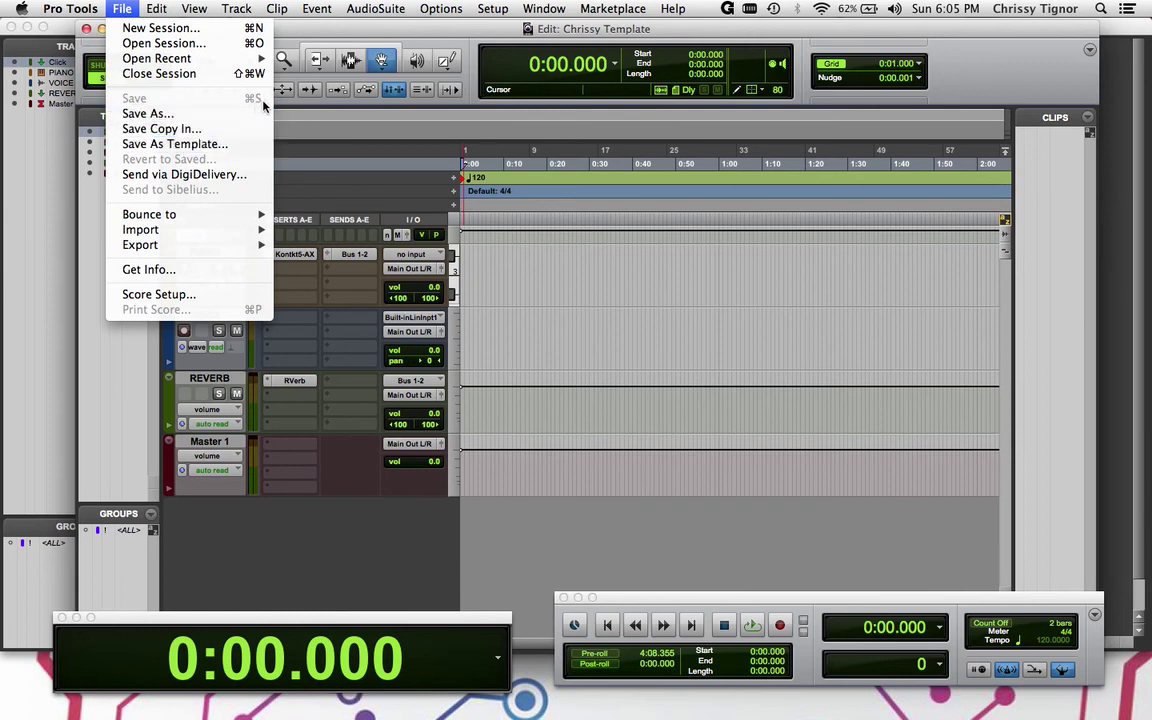
- Save the session as a system template in its current category, replacing the existing 'Chrissy Template'
click(260, 145)
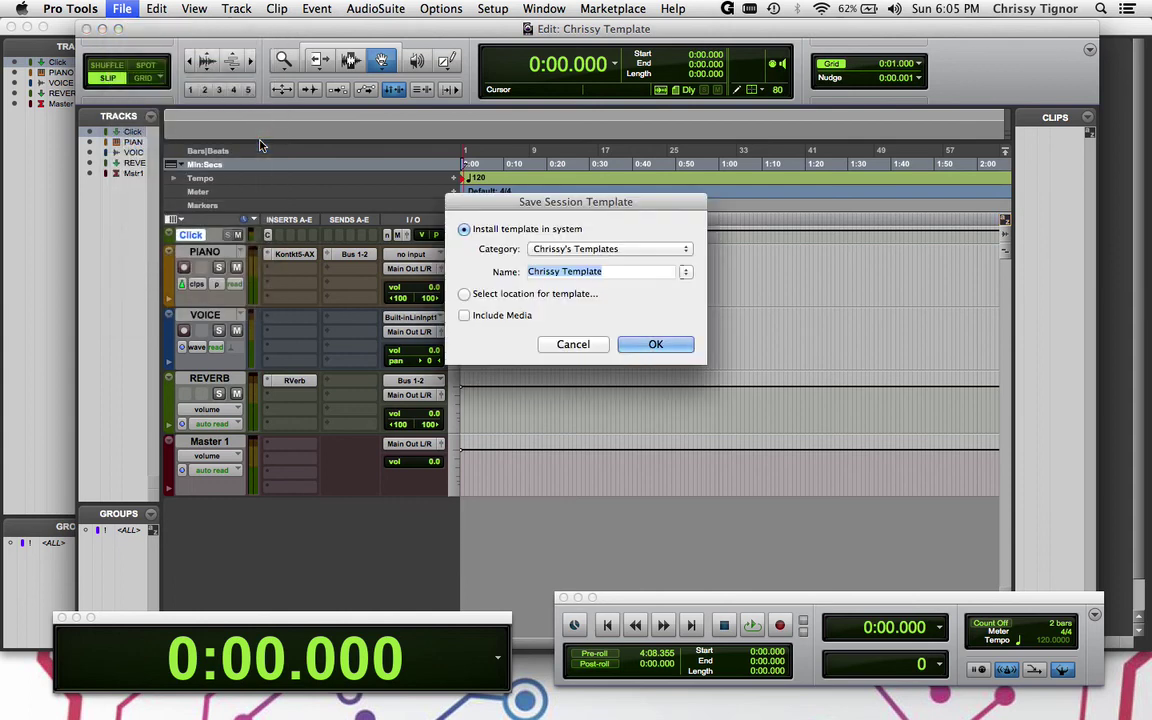
click(600, 251)
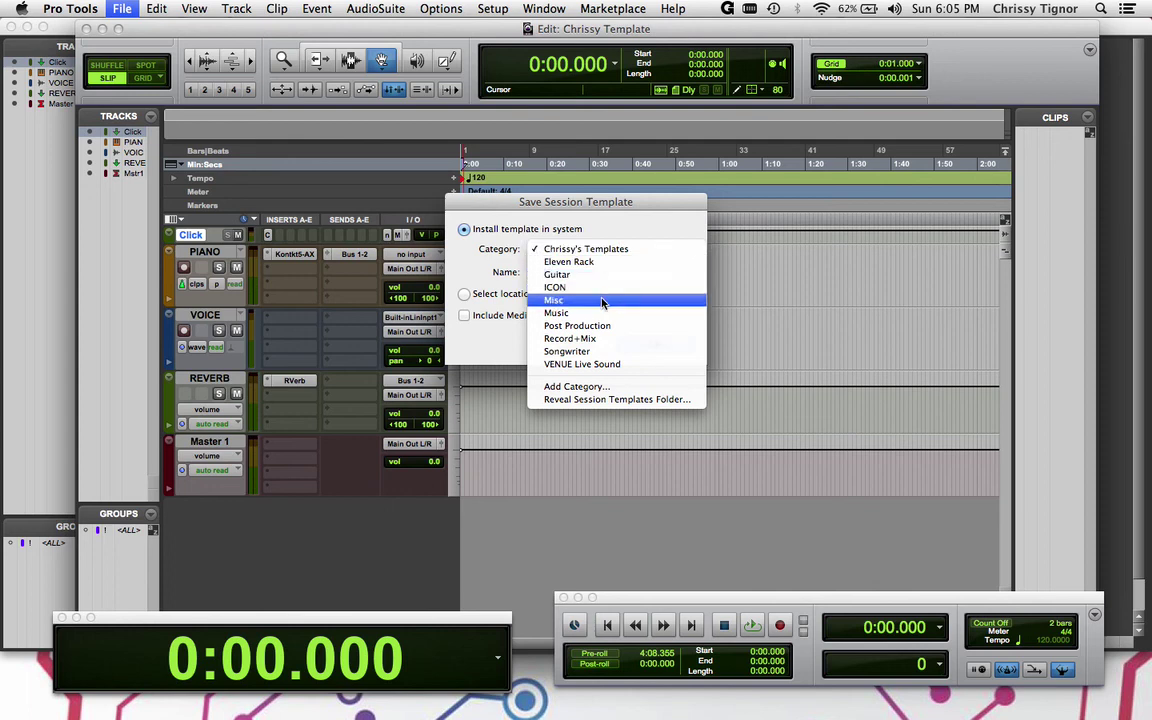
click(617, 250)
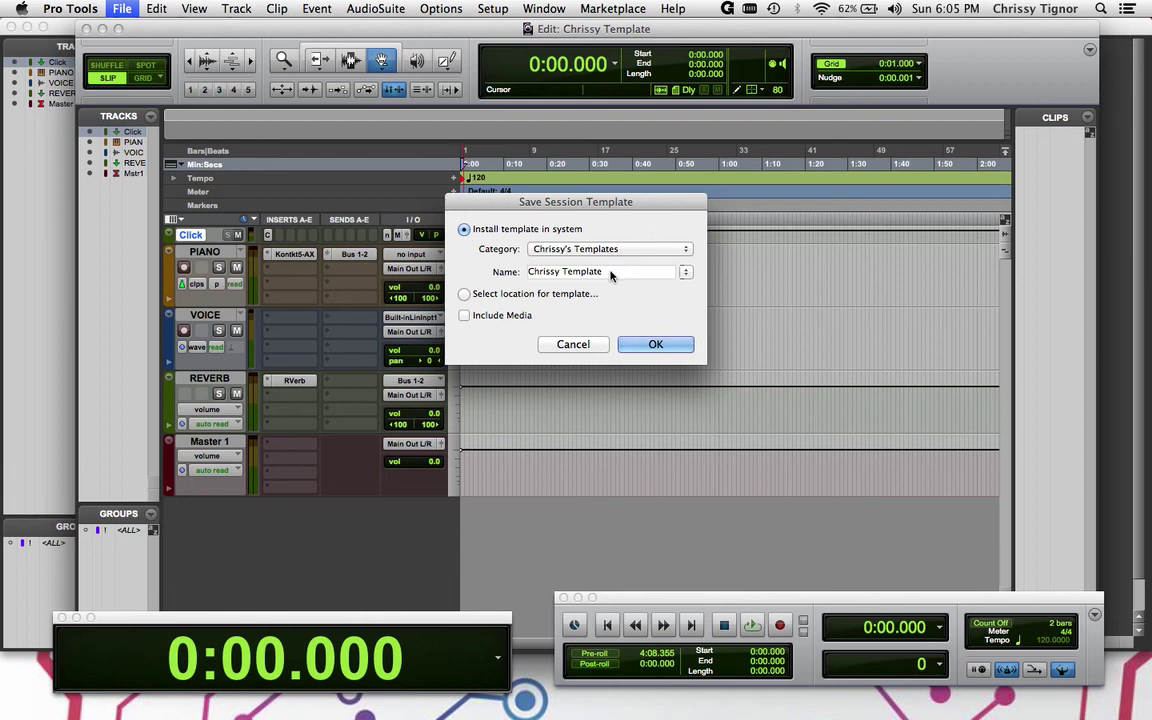
click(655, 344)
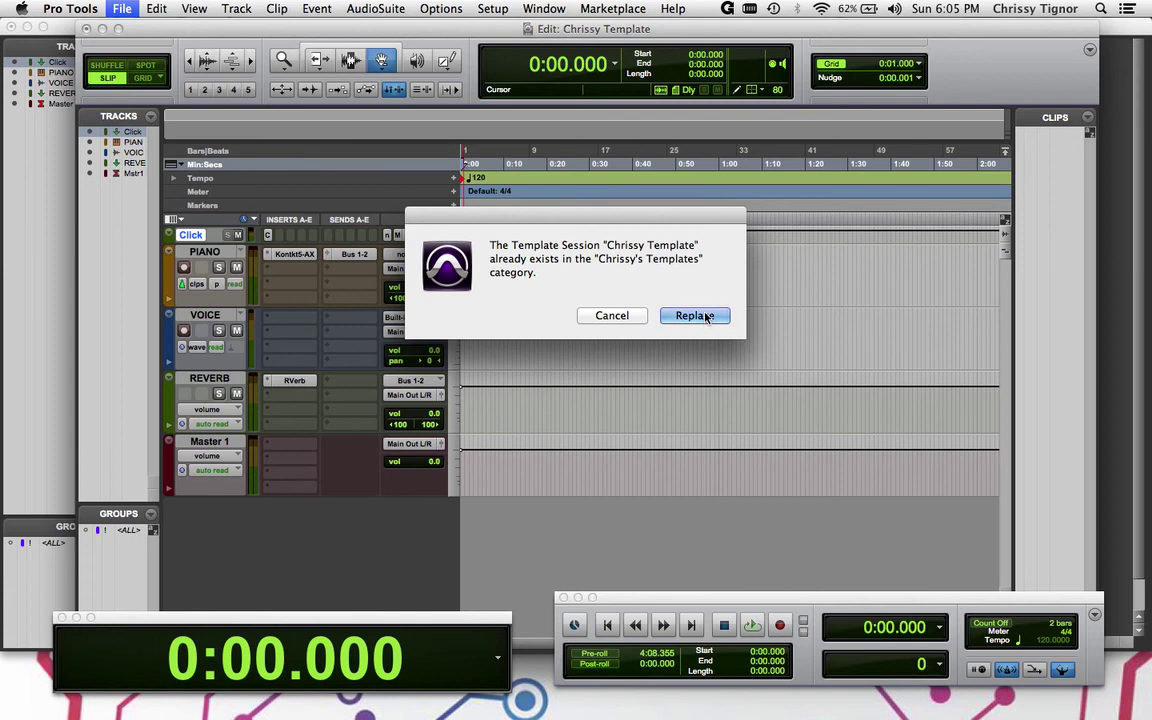
click(705, 316)
click(717, 320)
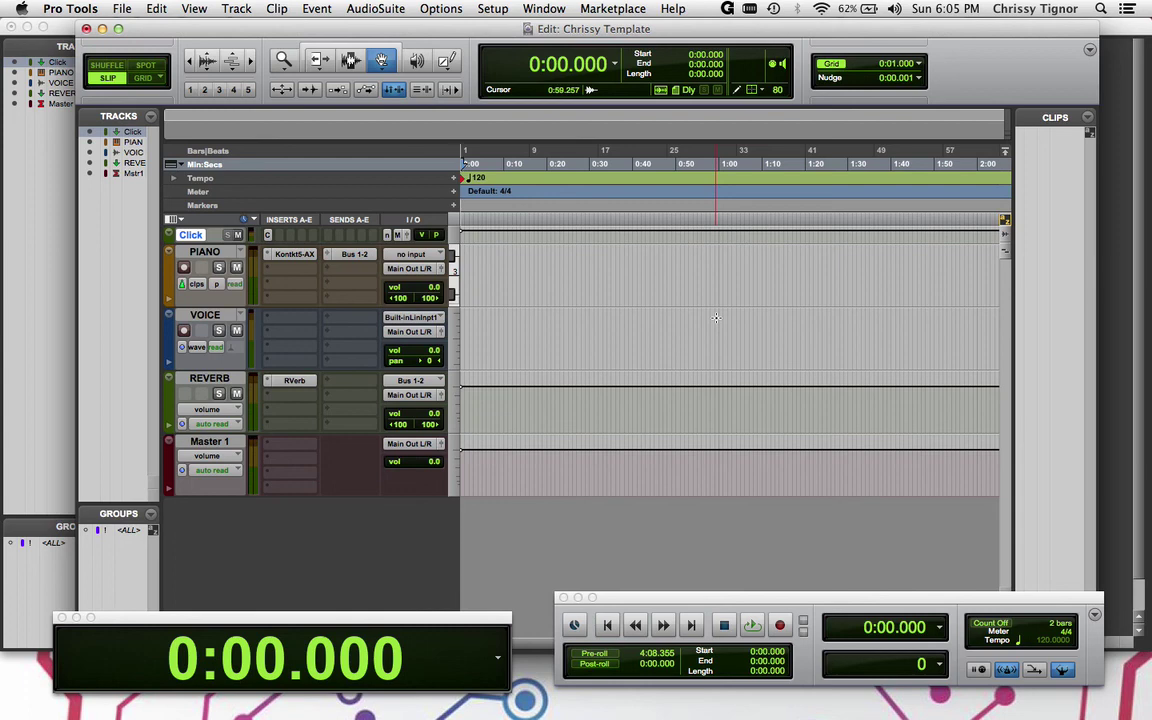
click(134, 7)
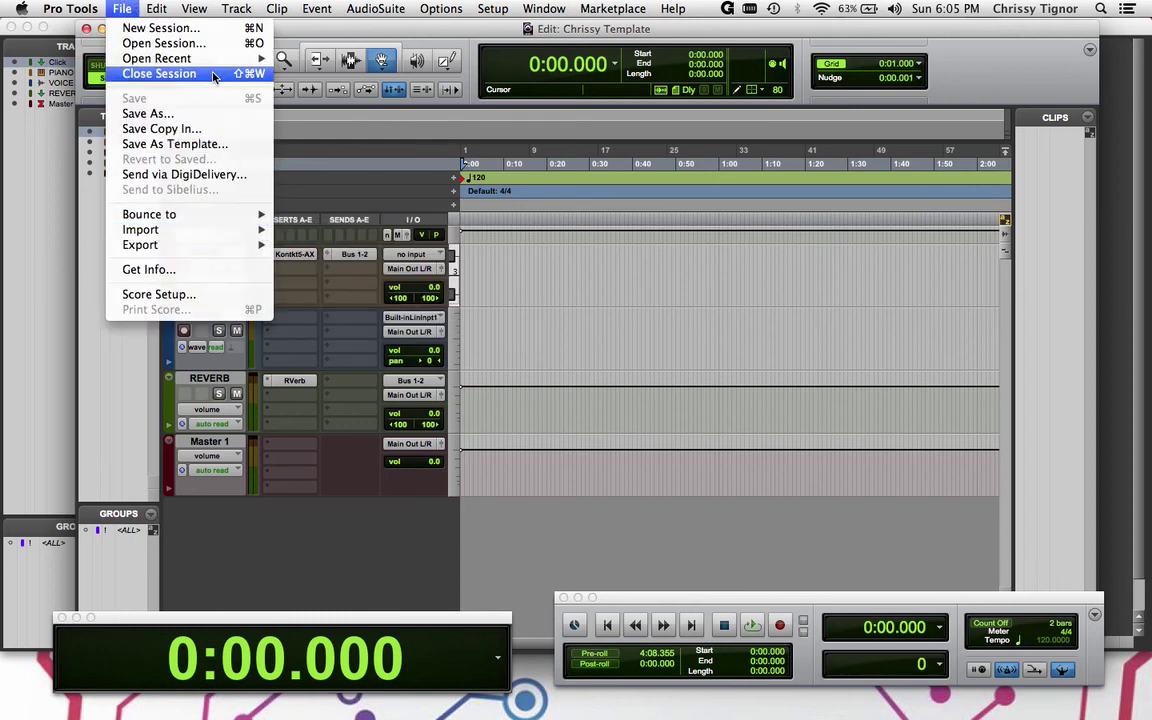
- Close the session and start a new session from the 'Chrissy Template' template
click(213, 74)
click(125, 8)
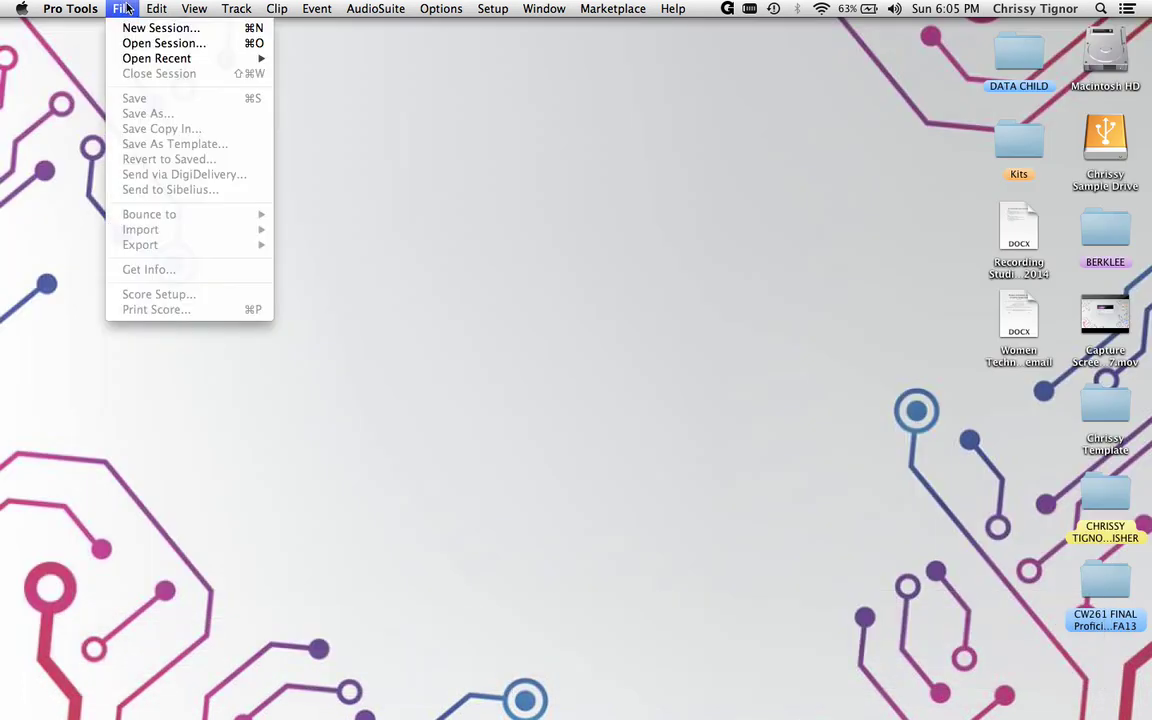
click(130, 27)
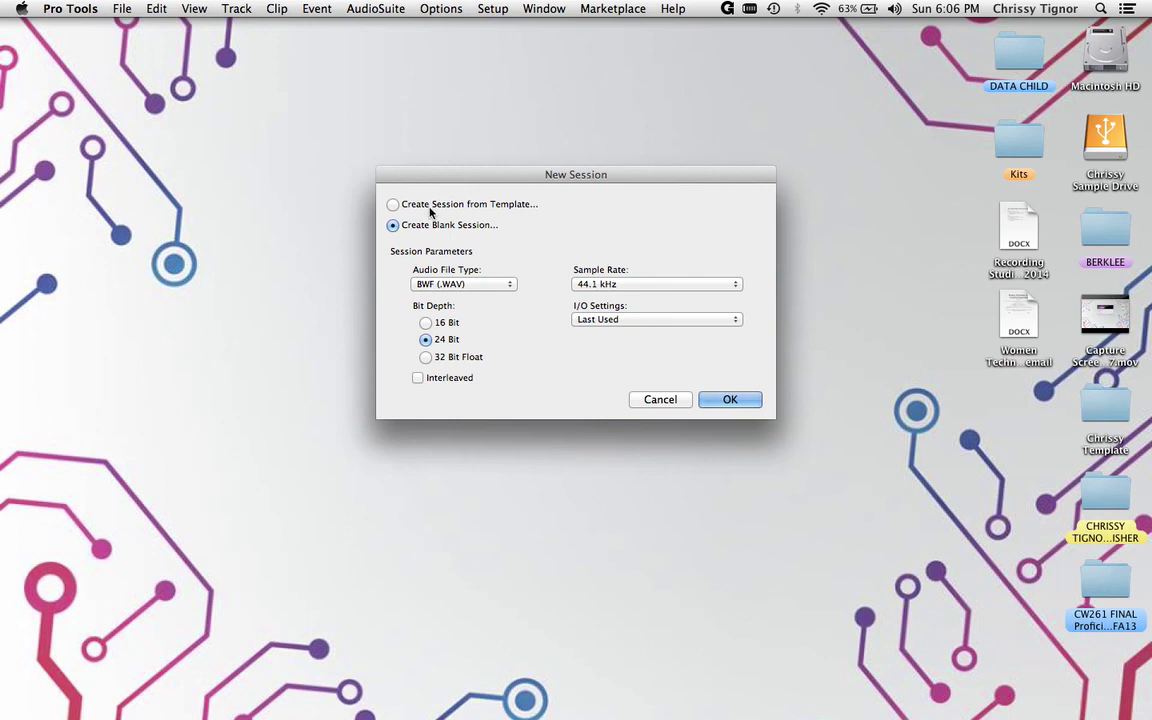
click(392, 203)
click(598, 240)
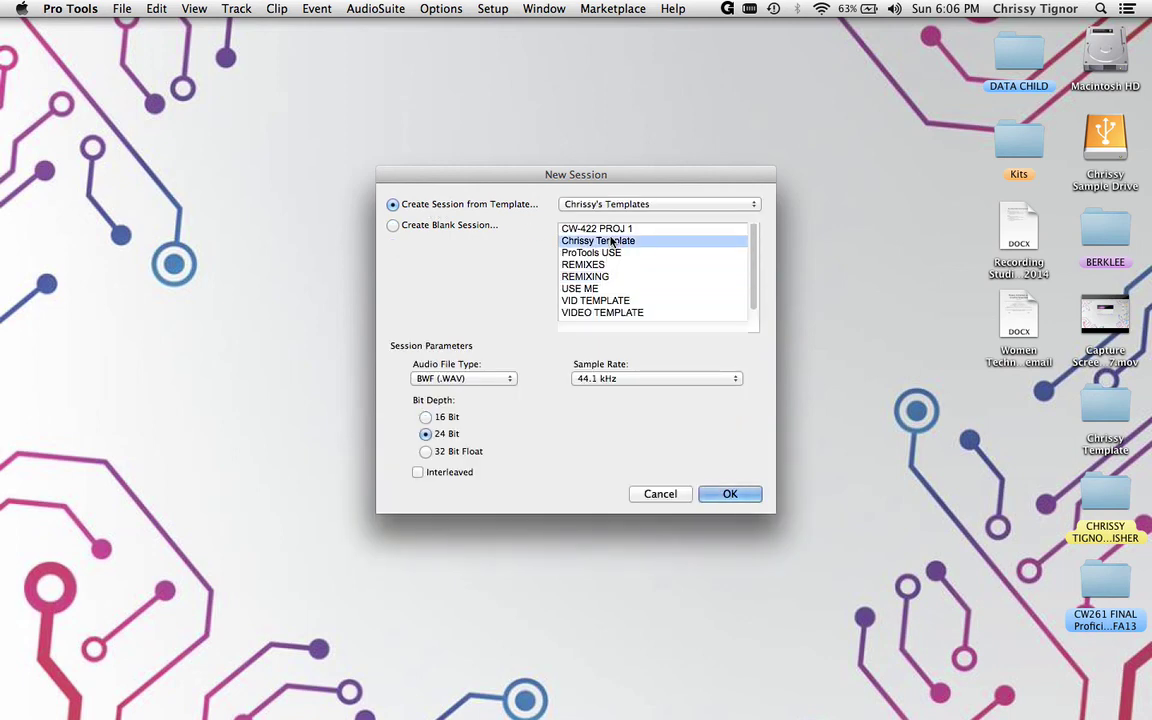